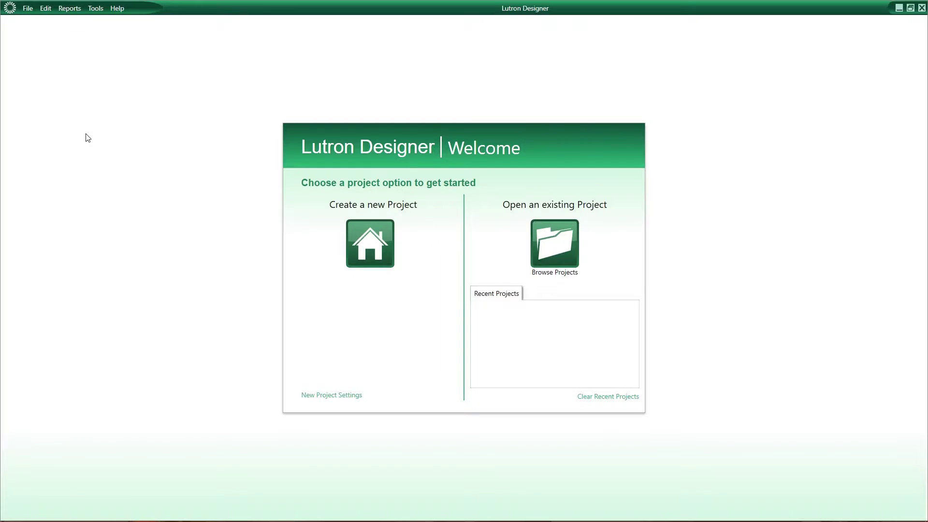
Restore the Lutron Designer window from full screen and move it up and to the left.
left_click(910, 7)
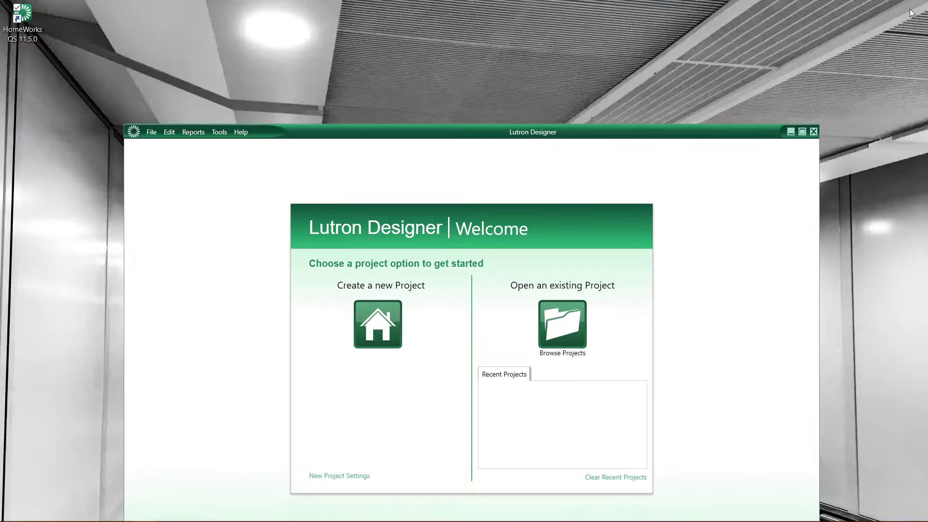
left_click_drag(680, 129, 666, 59)
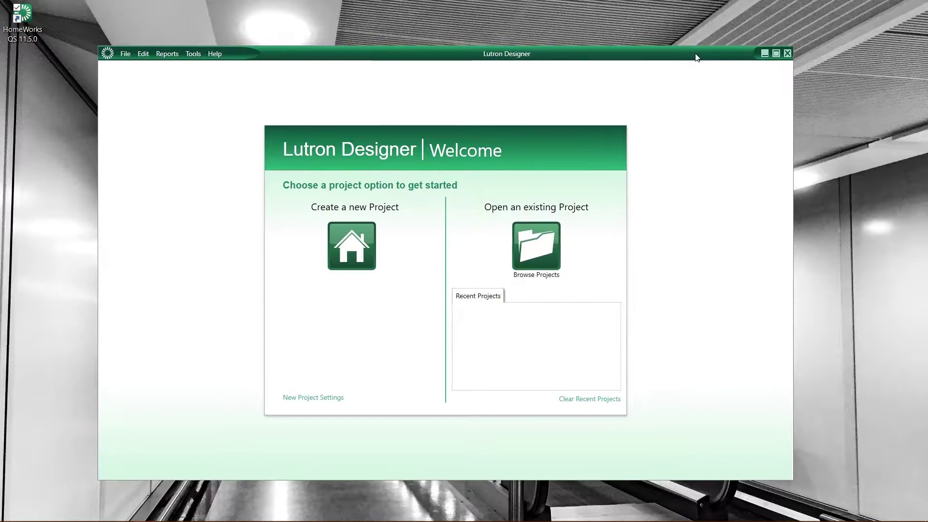
Check the HomeWorks QS 11.5.0 version details in Help > About, then close them.
left_click(212, 56)
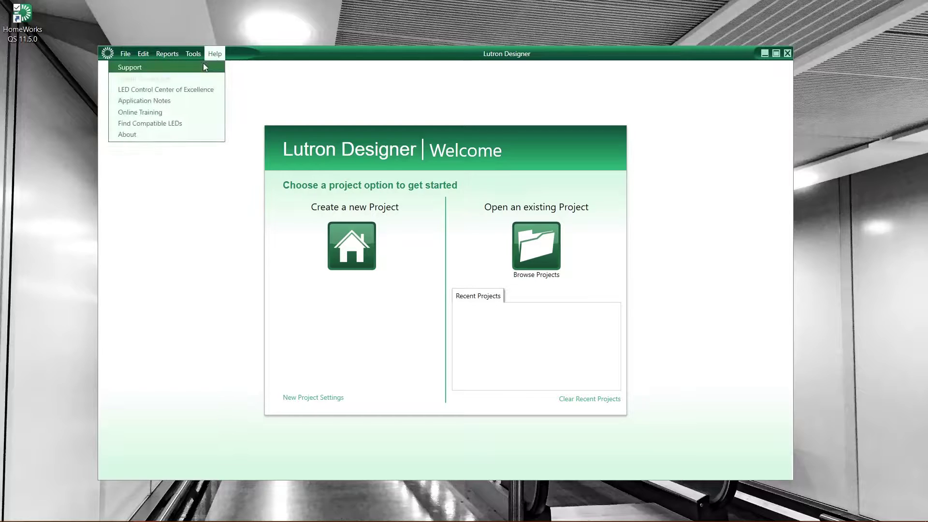
left_click(168, 133)
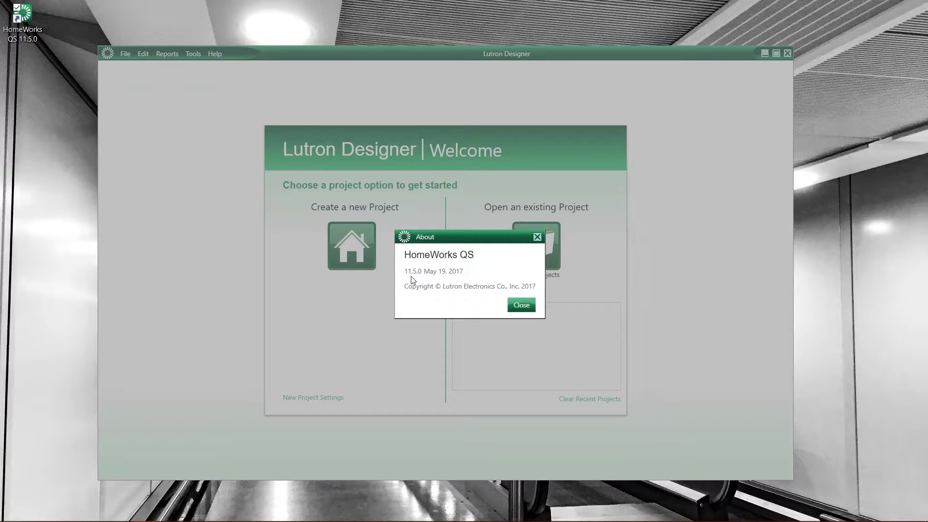
left_click(521, 305)
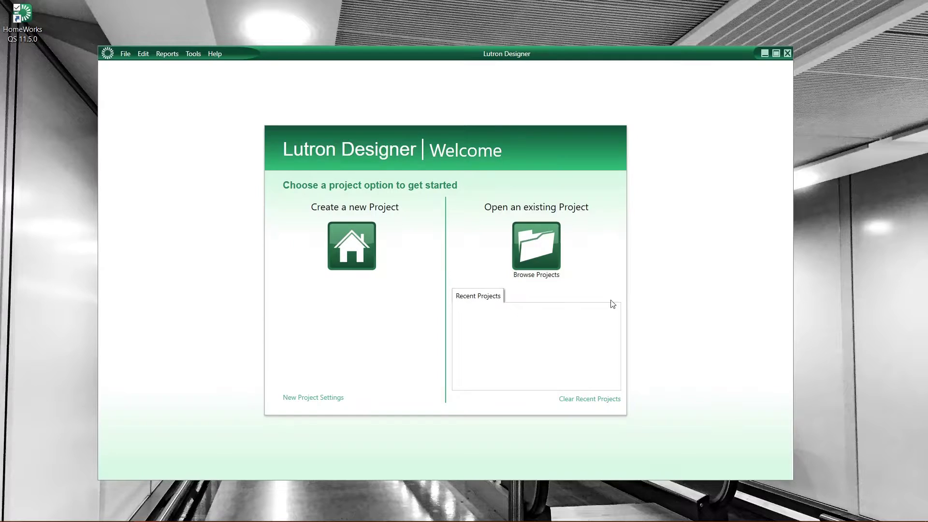
Maximize the window and set the project location to France, Mainland, Marseille.
left_click(776, 54)
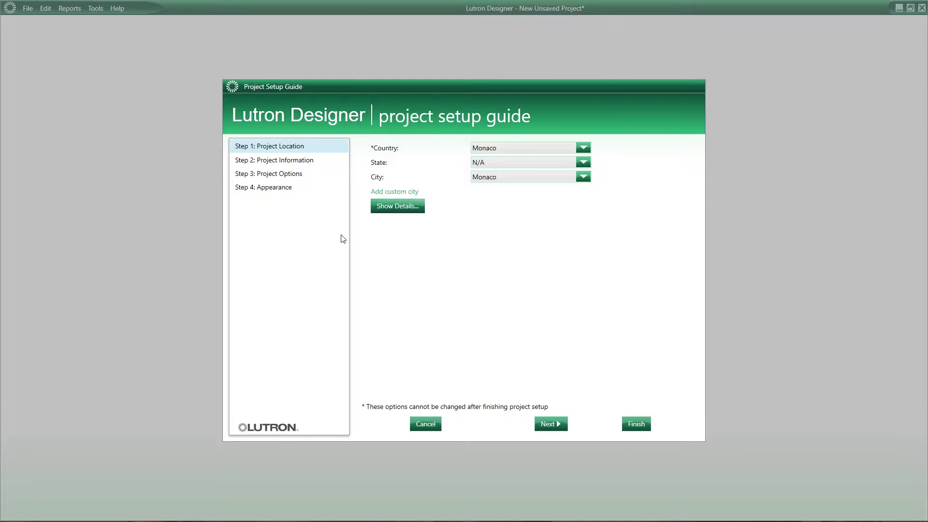
left_click(583, 149)
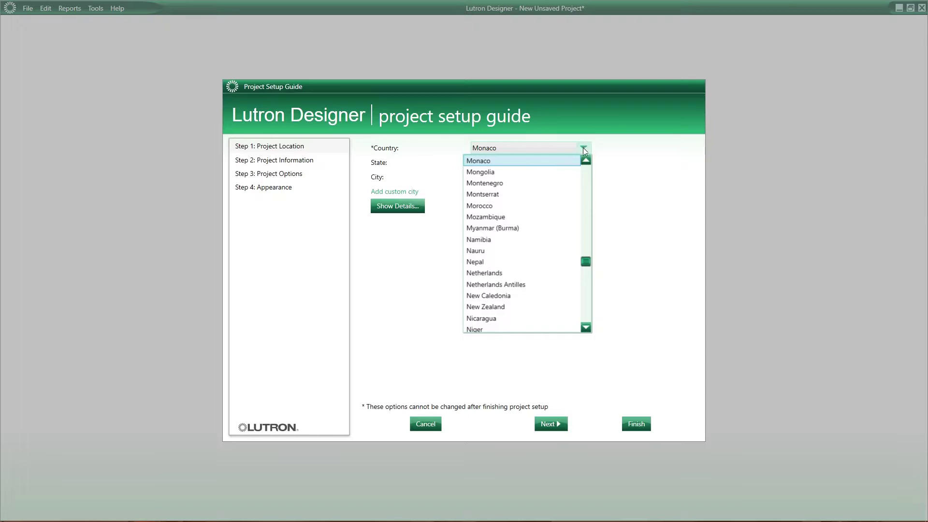
left_click_drag(587, 257, 590, 213)
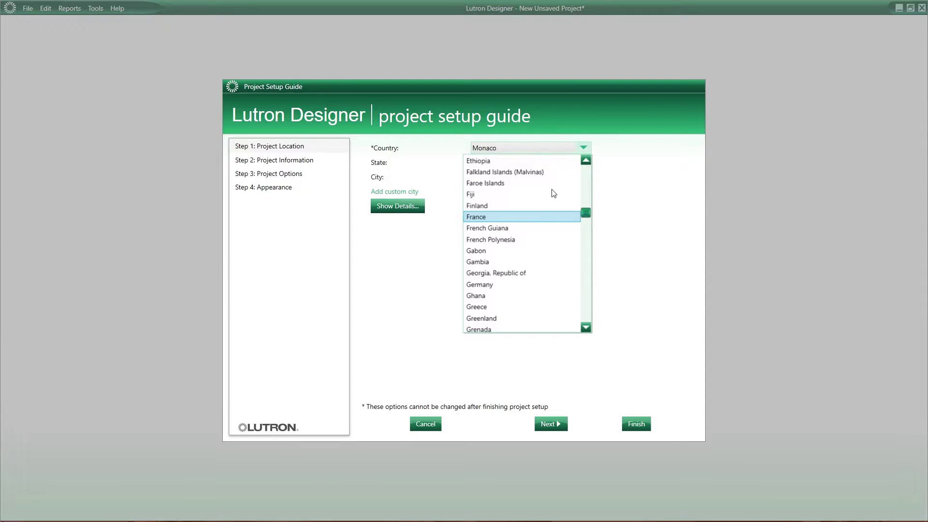
left_click(507, 216)
left_click(519, 164)
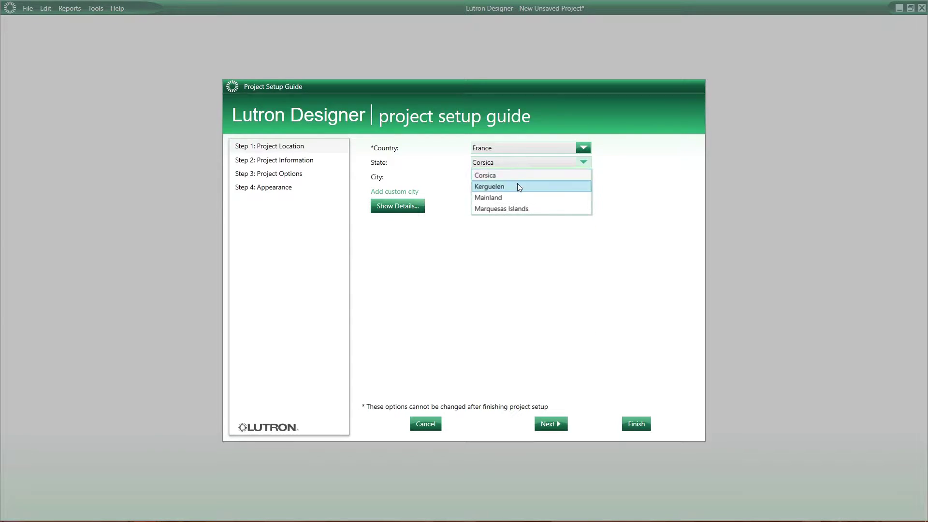
left_click(517, 197)
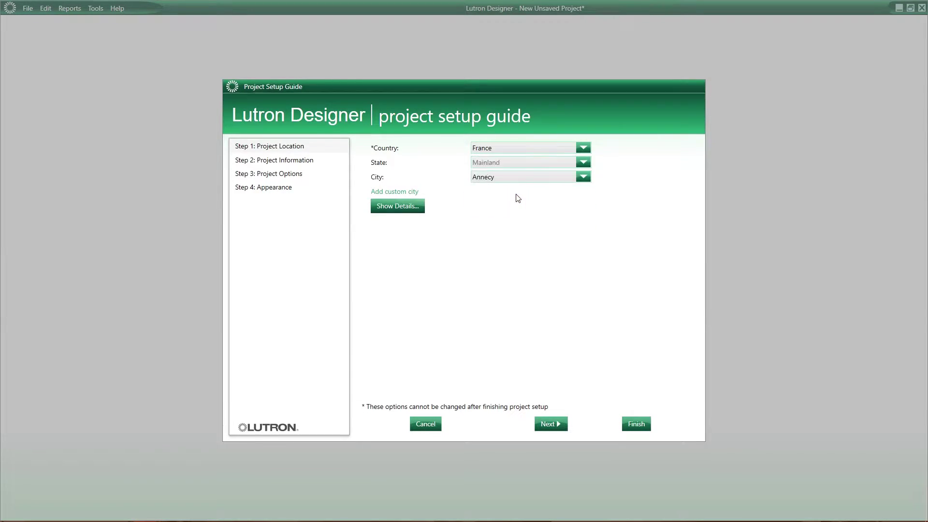
left_click(523, 178)
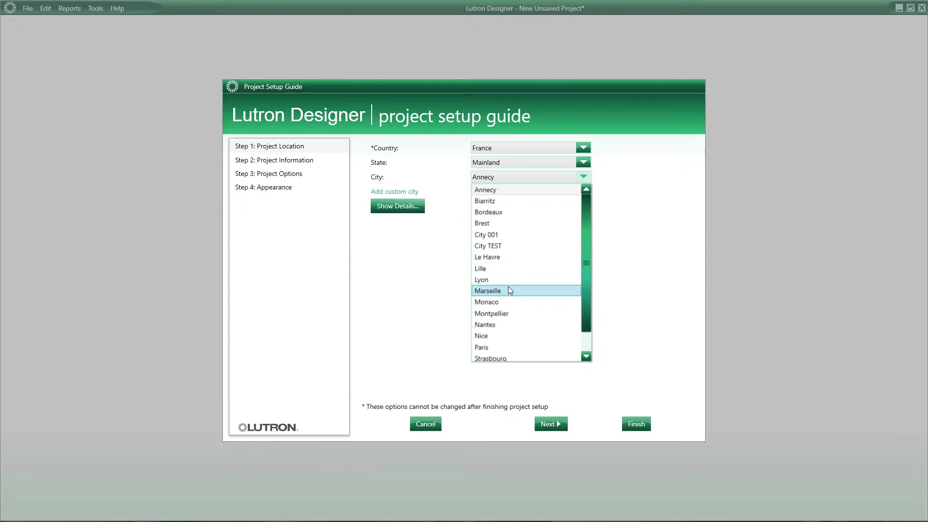
left_click(508, 289)
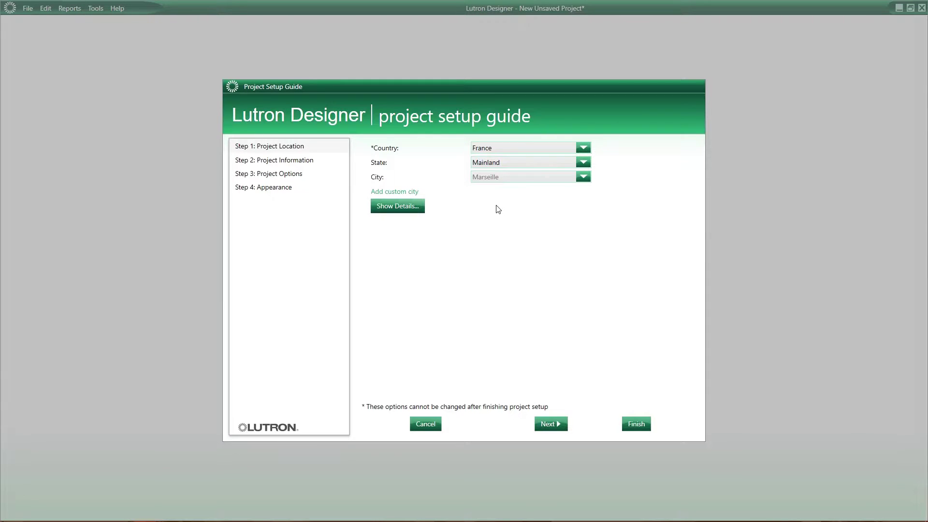
Add a custom city for the project, keeping the Greenwich +1 time zone.
left_click(415, 192)
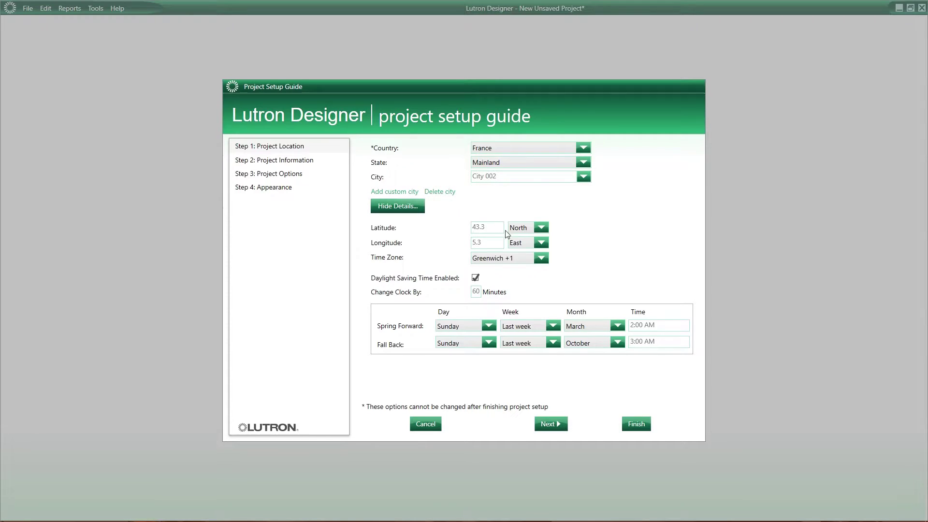
left_click(526, 259)
left_click(526, 259)
Set the PC's time zone to Brussels, Copenhagen, Madrid, Paris.
right_click(743, 512)
left_click(822, 219)
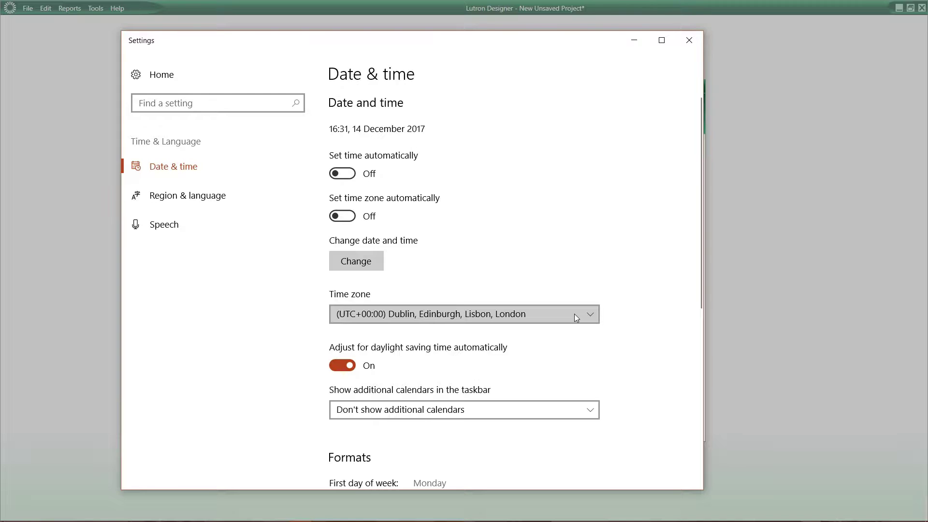
left_click(575, 314)
left_click(567, 390)
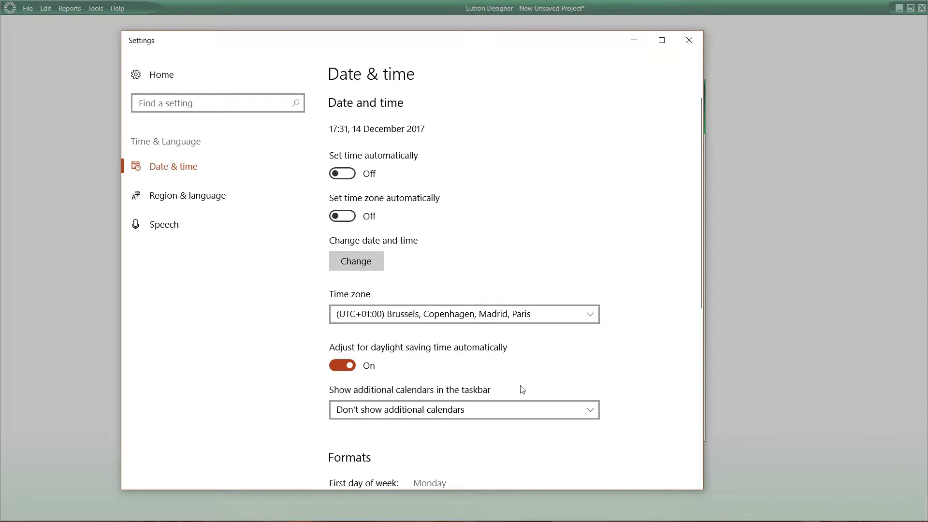
Close the date and time settings and enter the company name Adelux Consulting.
left_click(689, 40)
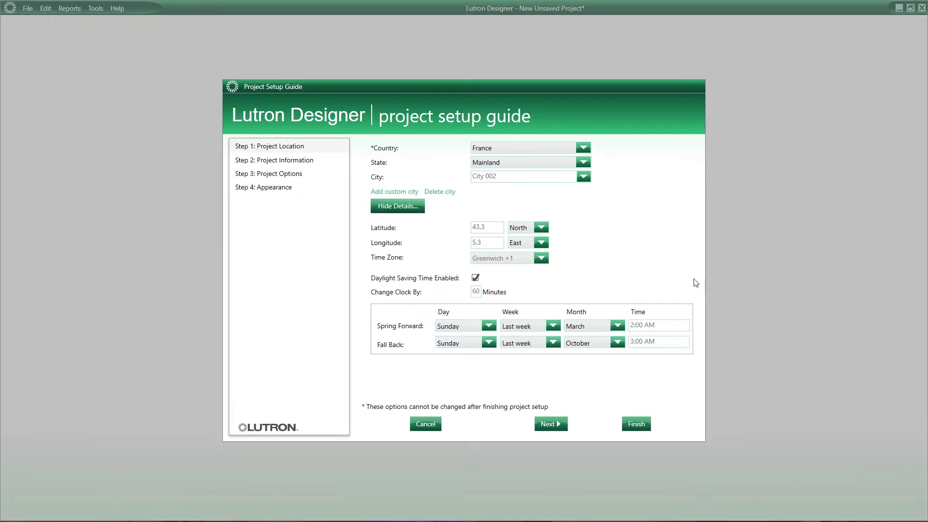
left_click(551, 424)
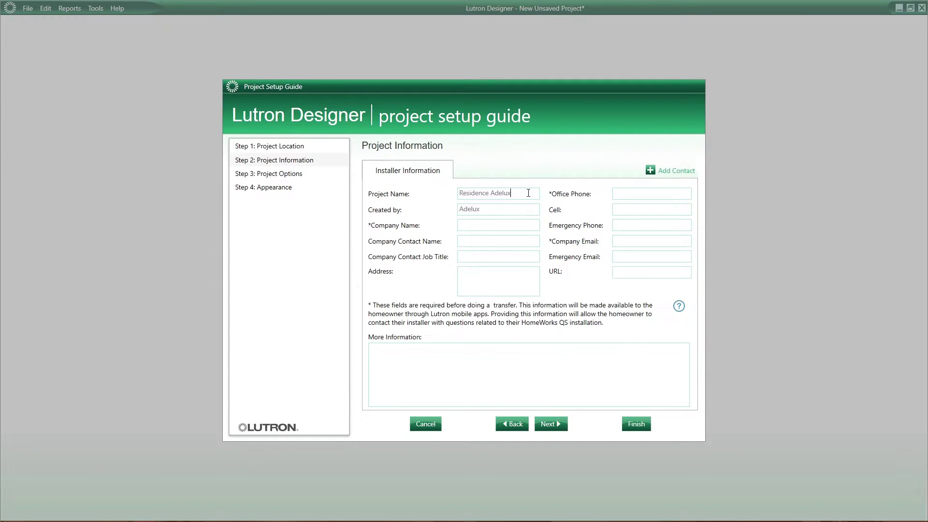
triple_click(528, 193)
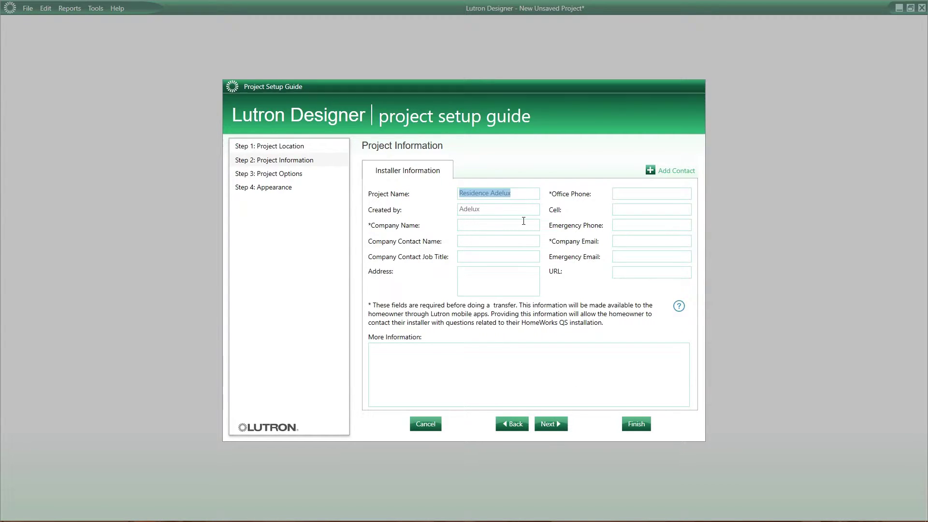
left_click(528, 192)
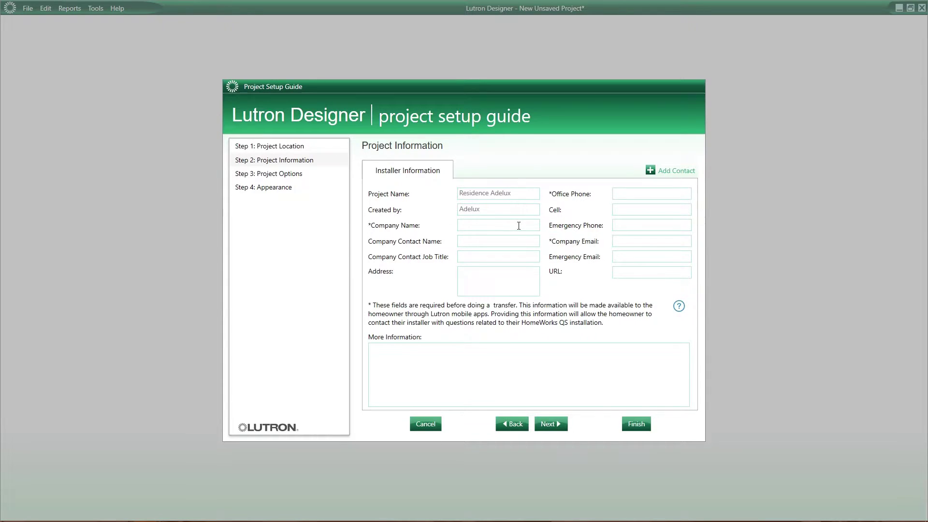
type("Adelux Consulting")
Fill in the company e-mail and add a new project contact.
key("Tab")
left_click(632, 241)
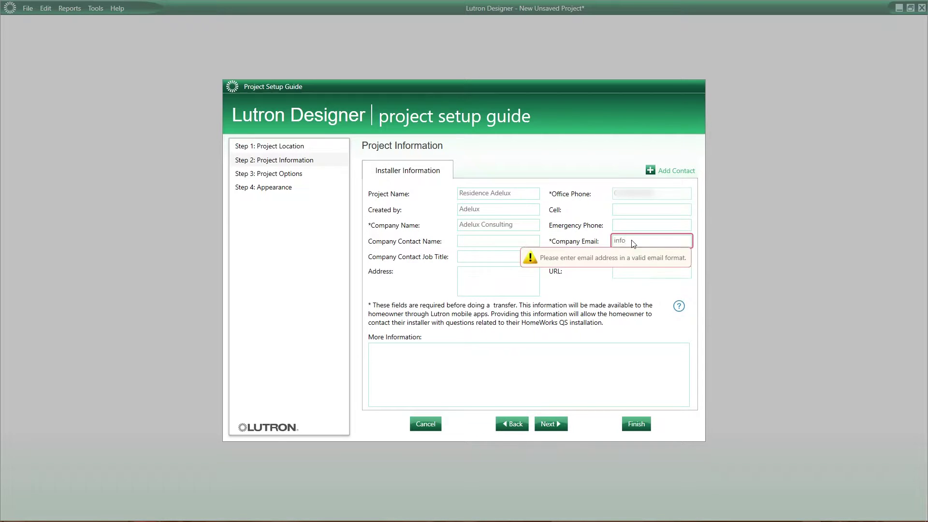
left_click(675, 171)
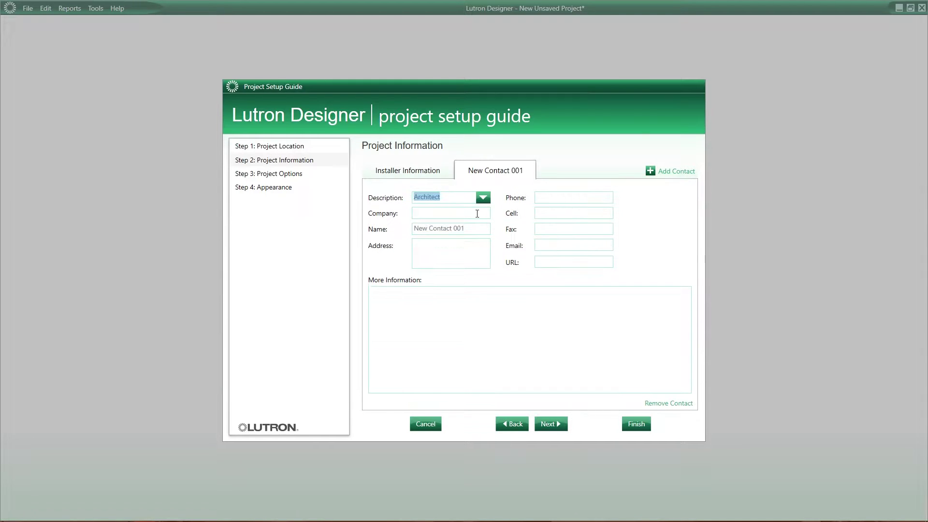
left_click(483, 198)
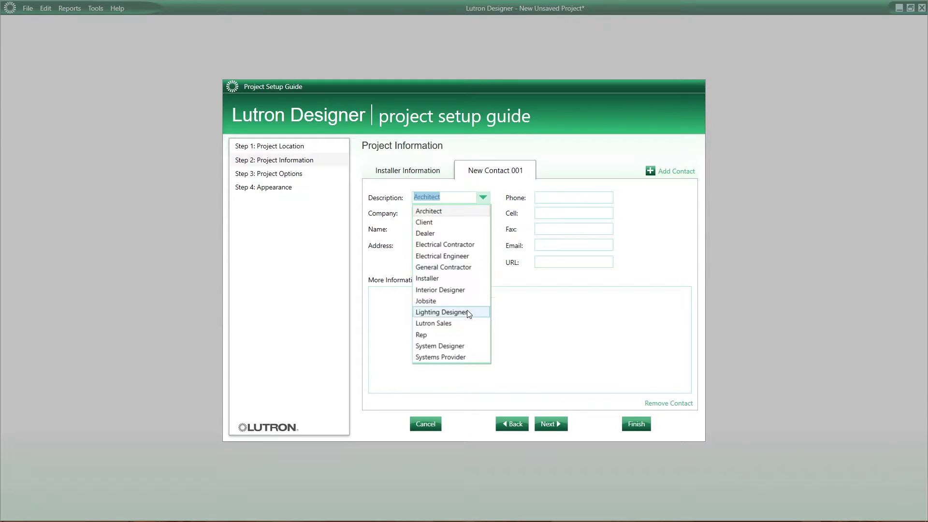
Make the contact an Electrical Engineer, then choose 230 V CE (10 A), Celsius and USD prices.
left_click(459, 256)
left_click(560, 426)
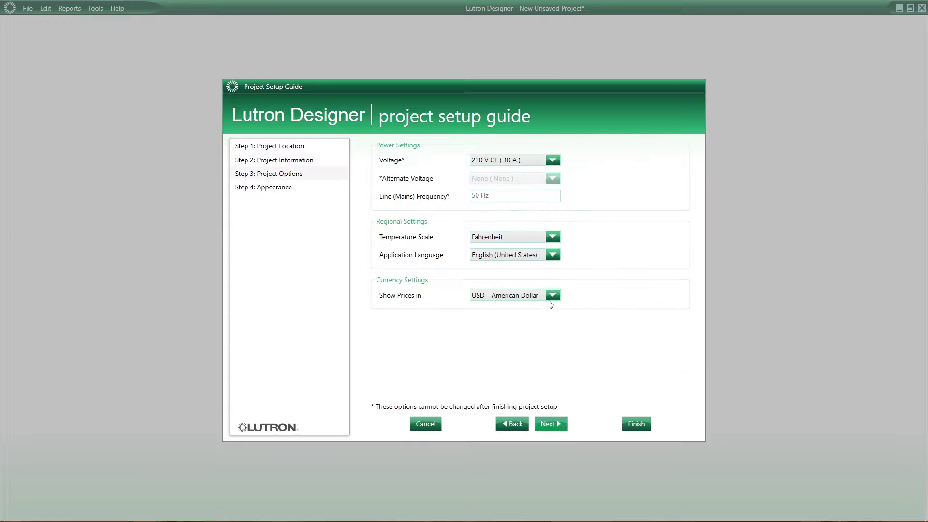
left_click(528, 161)
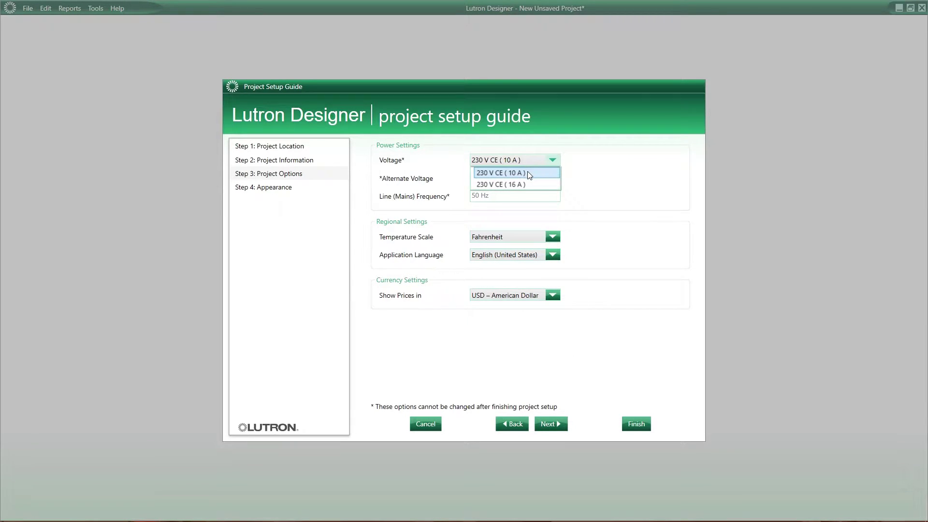
left_click(530, 173)
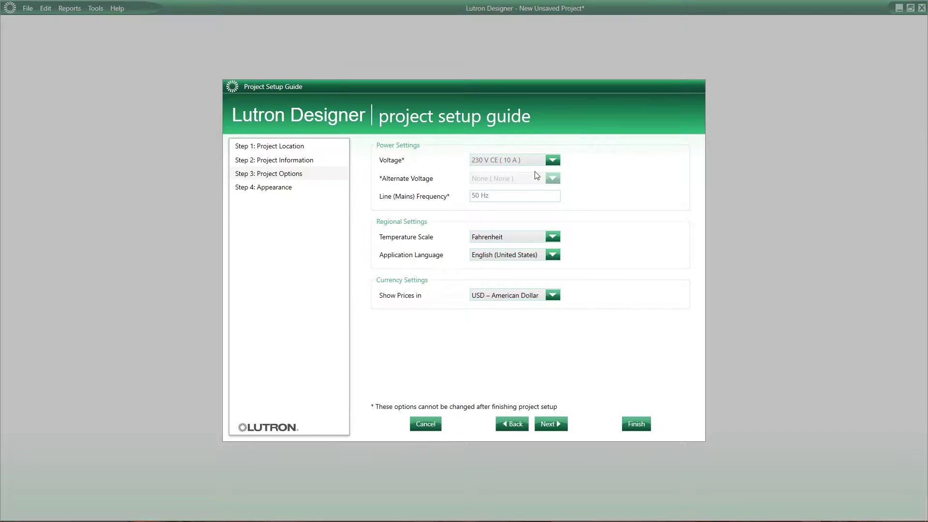
left_click(525, 238)
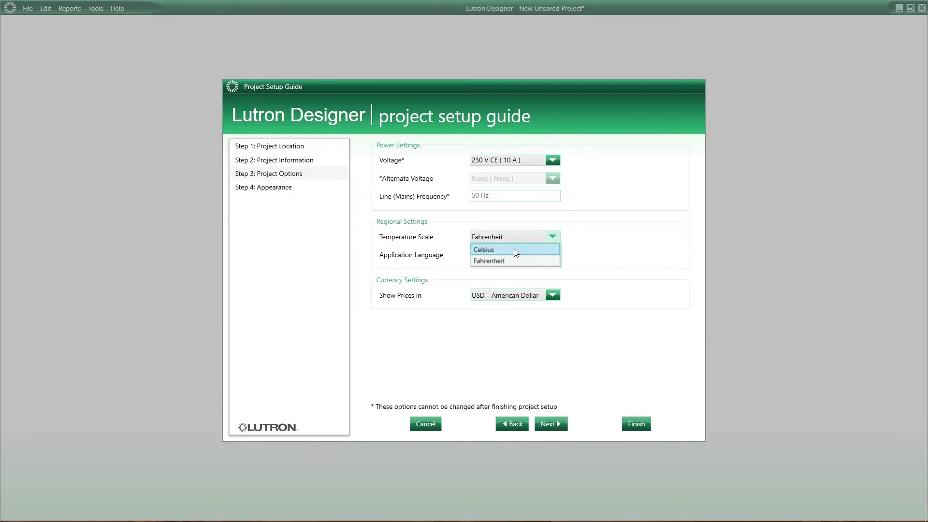
left_click(514, 250)
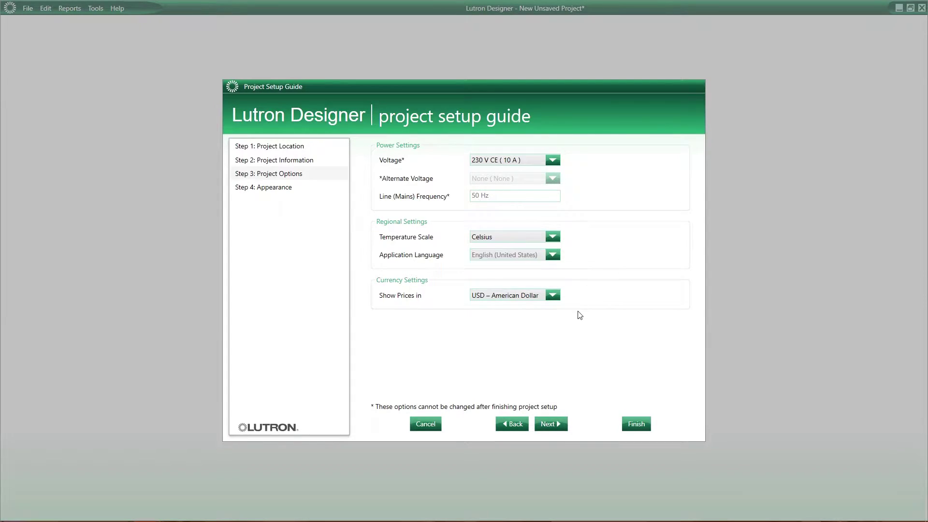
left_click(556, 299)
left_click(556, 297)
On the Appearance step, try faceplate colours and metal finishes for seeTouch and GRAFIK T.
left_click(288, 188)
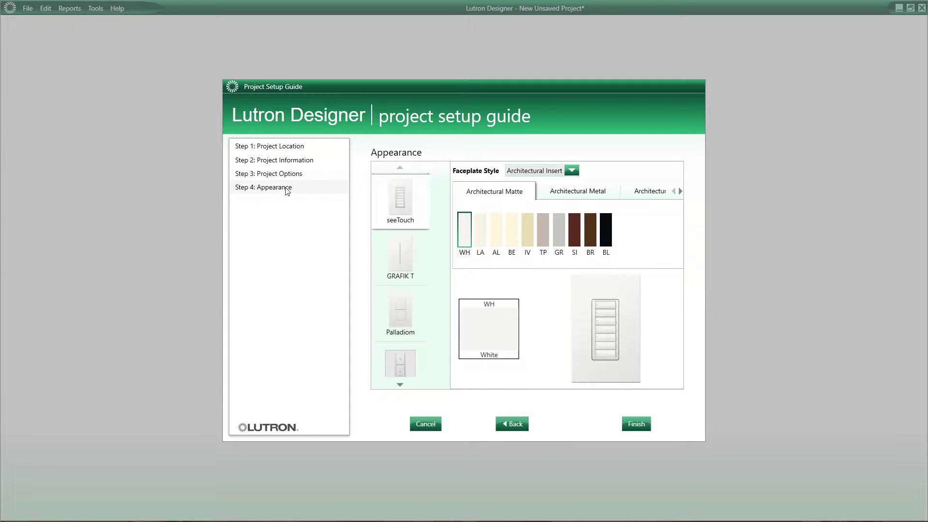
left_click(530, 228)
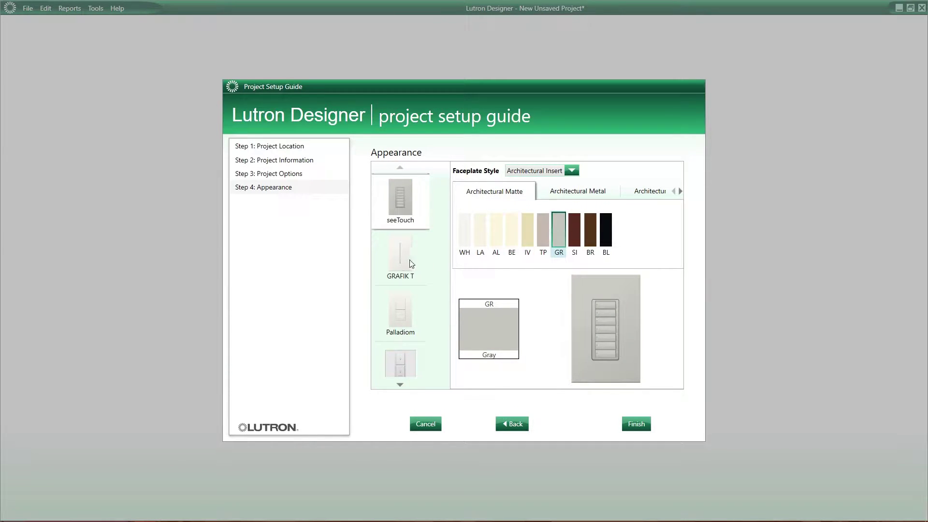
left_click(410, 259)
left_click(512, 218)
left_click(564, 177)
left_click(500, 227)
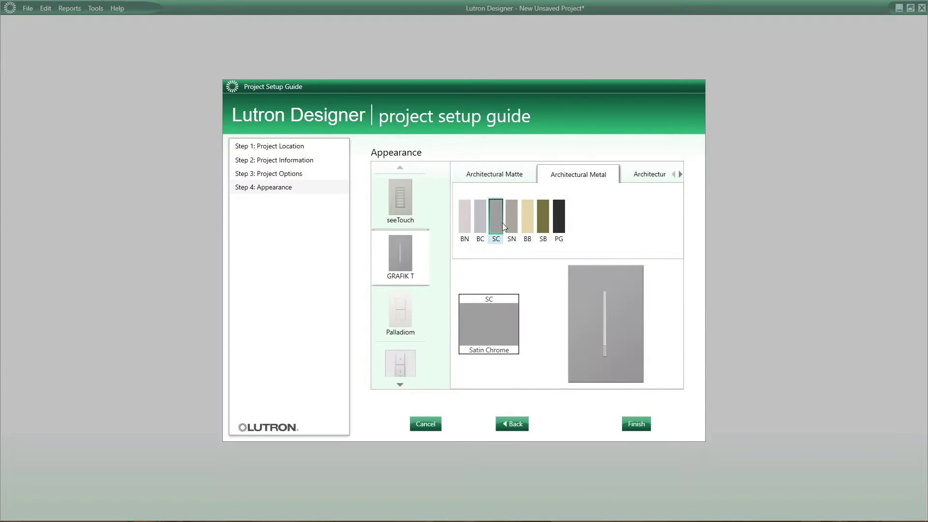
left_click(512, 219)
Give Pico the Satin Nickel metal finish.
left_click(398, 359)
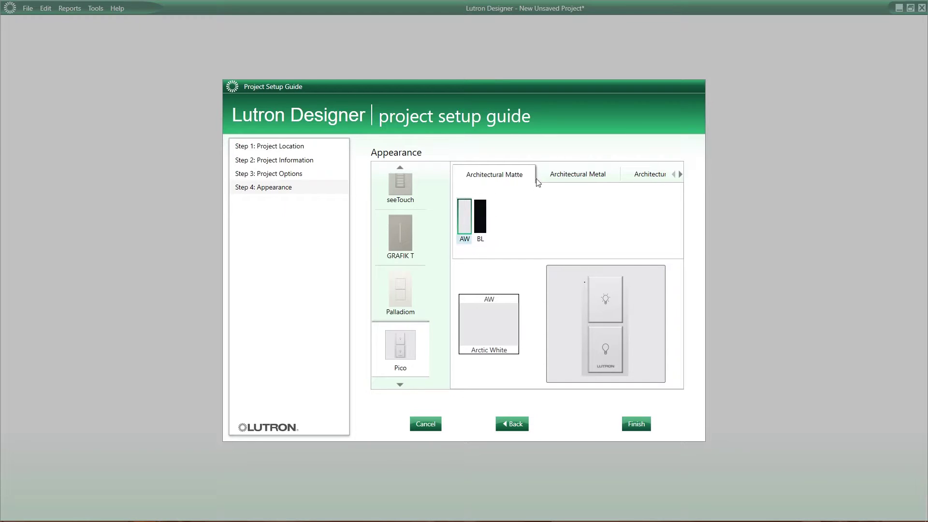
left_click(563, 176)
left_click(481, 226)
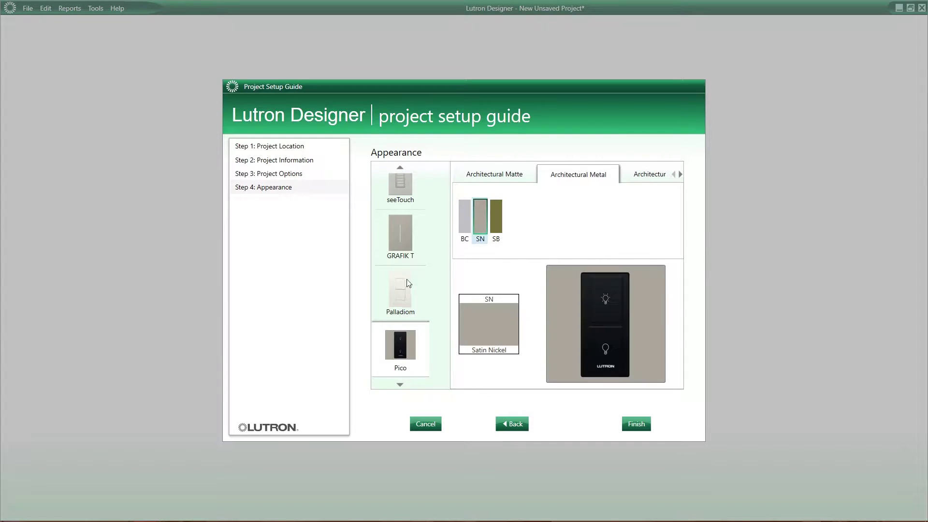
scroll(398, 286, "down", 4)
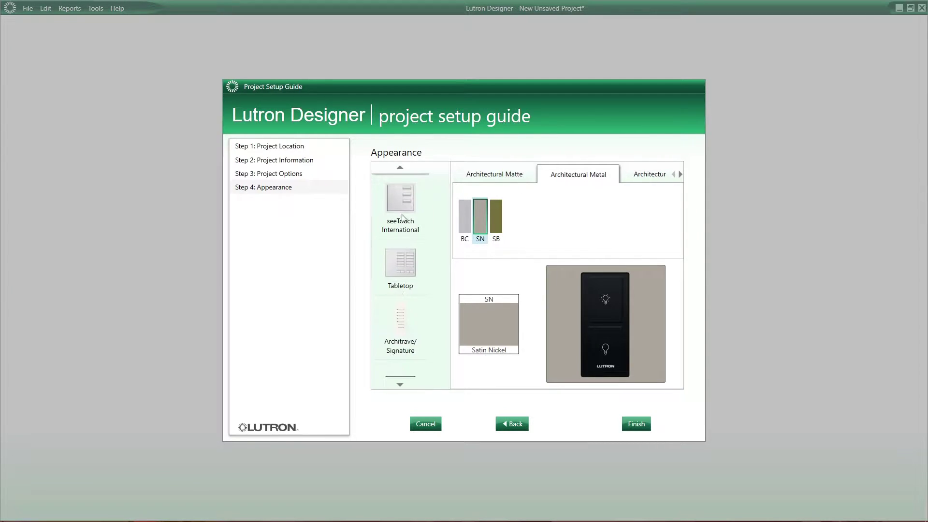
Set seeTouch International to Architectural Non-Insert faceplates in Satin Chrome after comparing metal finishes.
left_click(403, 201)
left_click(536, 171)
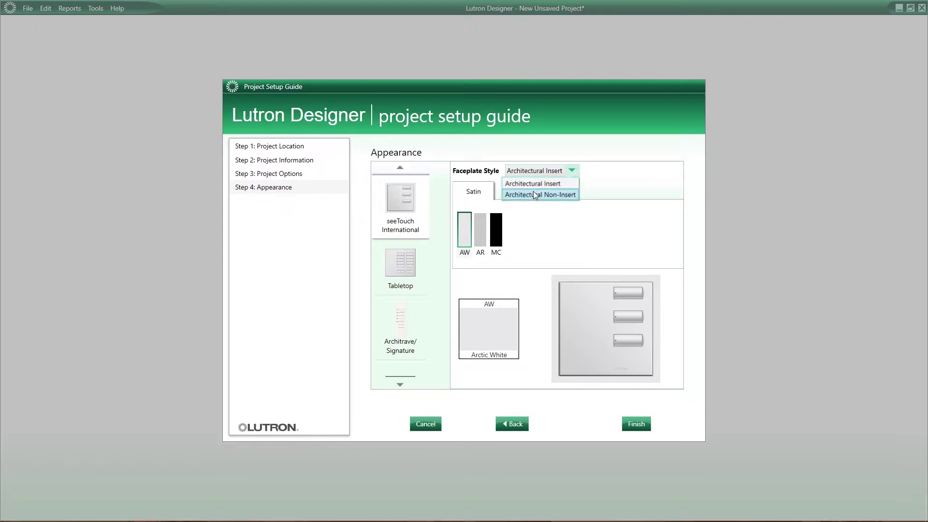
left_click(532, 193)
left_click(518, 196)
left_click(506, 228)
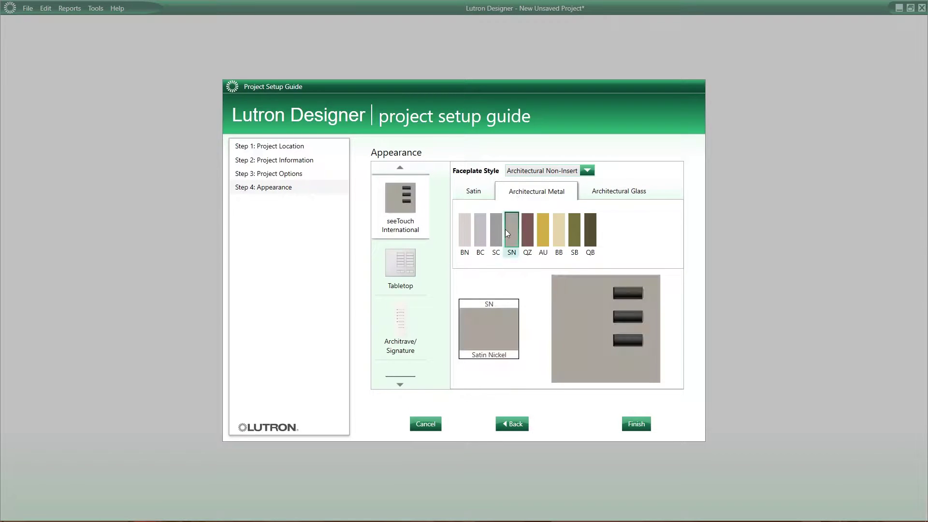
left_click(492, 234)
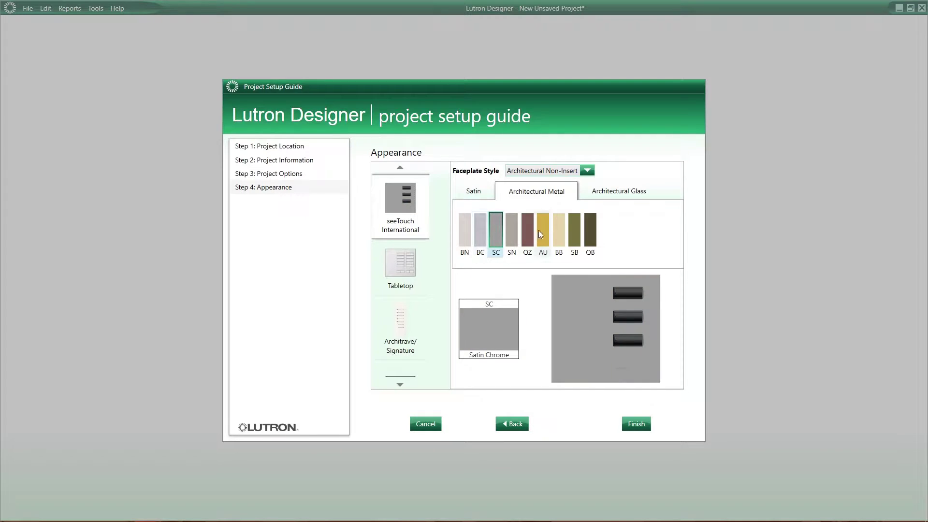
left_click(540, 231)
left_click(587, 230)
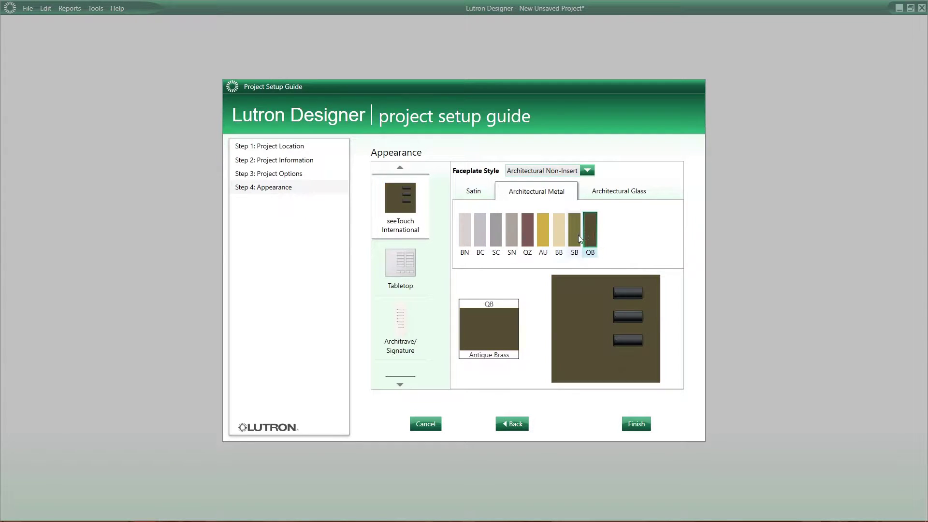
left_click(574, 235)
left_click(496, 236)
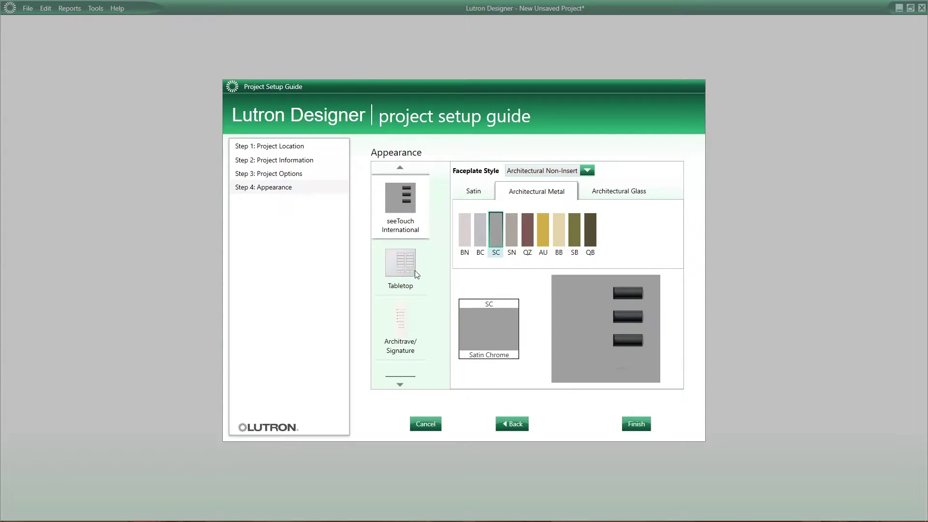
Preview the Green Glass and Clear Glass White finishes, then settle on Satin Chrome.
left_click(621, 192)
left_click(466, 234)
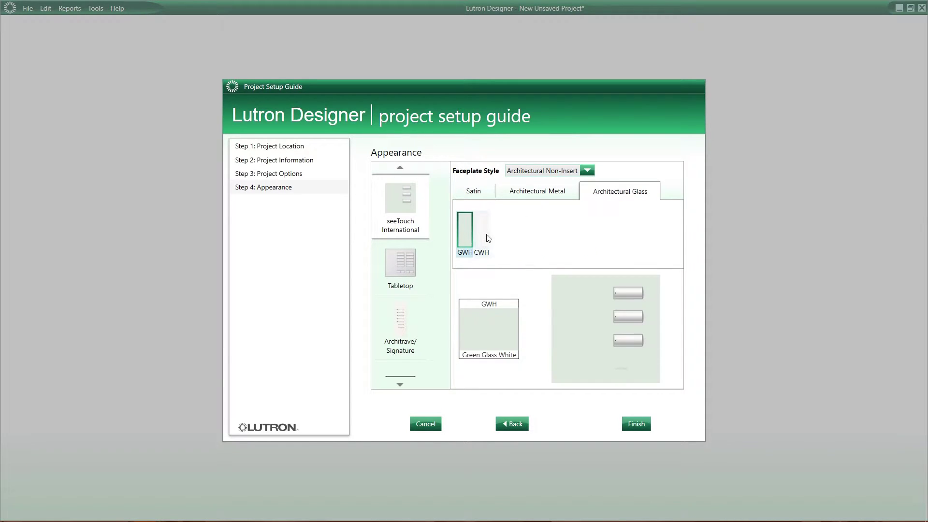
left_click(487, 238)
left_click(469, 230)
left_click(533, 193)
left_click(494, 236)
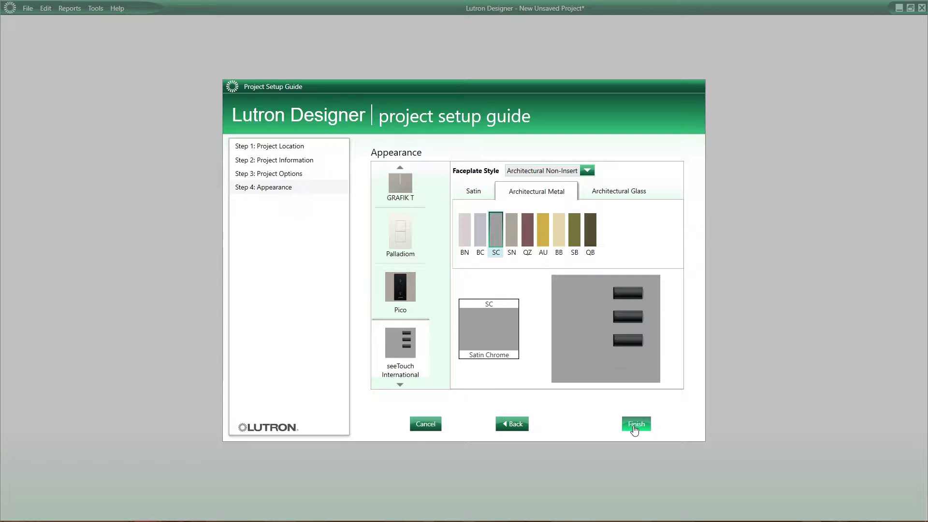
Finish the setup guide and switch to the program section's devices view.
left_click(638, 430)
left_click(635, 424)
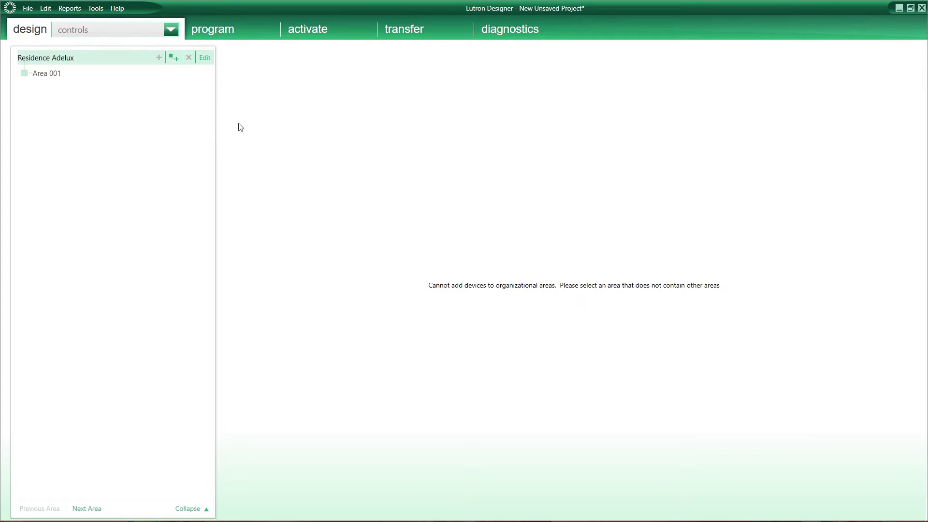
left_click(156, 28)
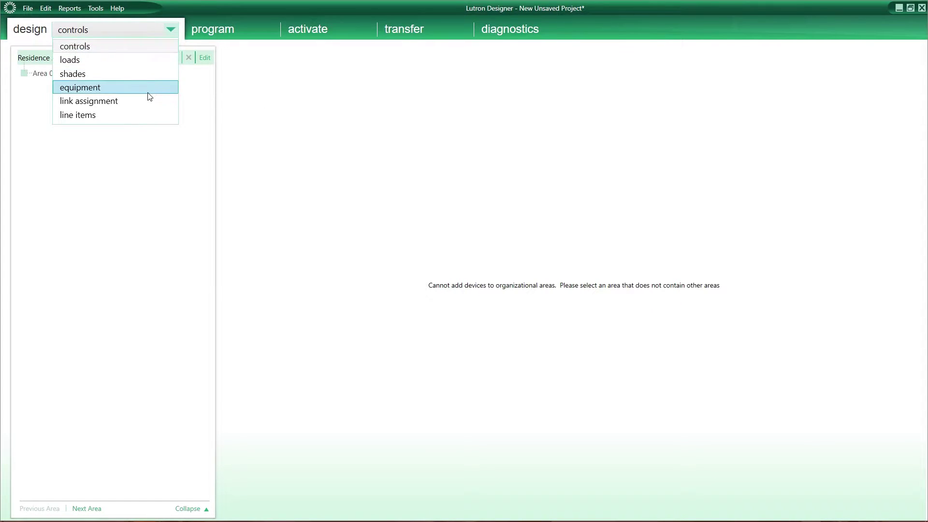
left_click(211, 129)
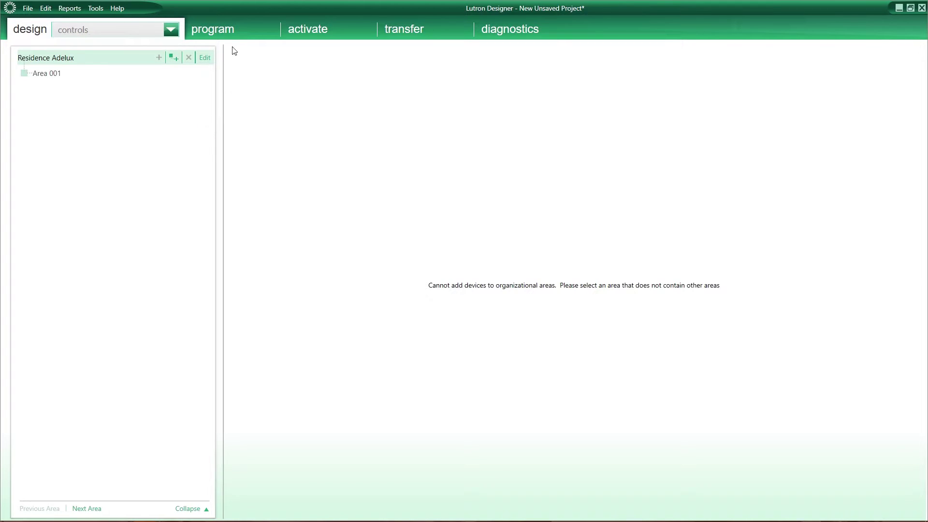
left_click(239, 29)
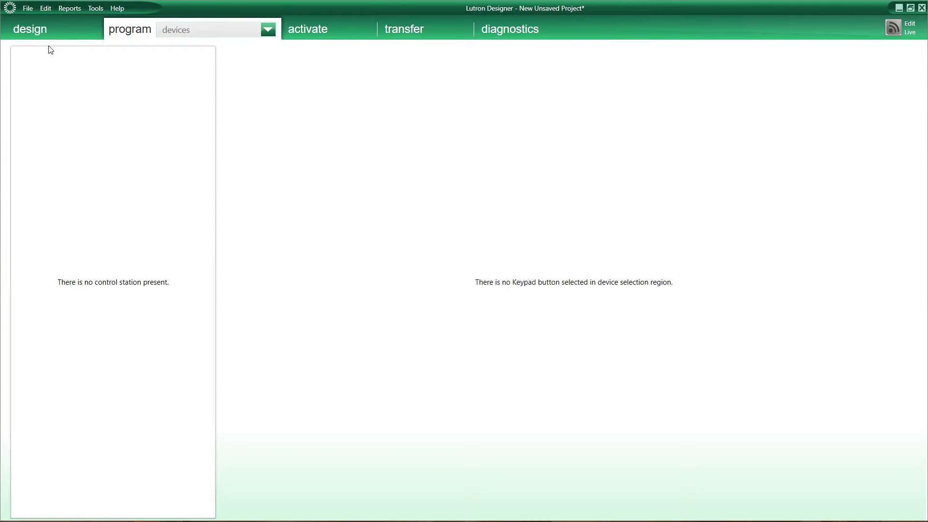
Back in design controls, rename Area 001 to House and add an External area.
left_click(49, 31)
double_click(46, 73)
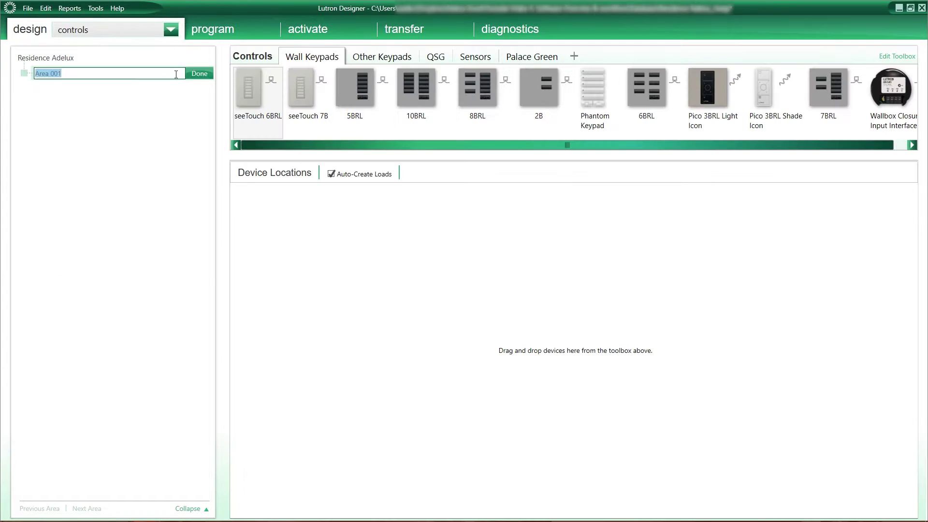
type("House")
key("Return")
left_click(174, 59)
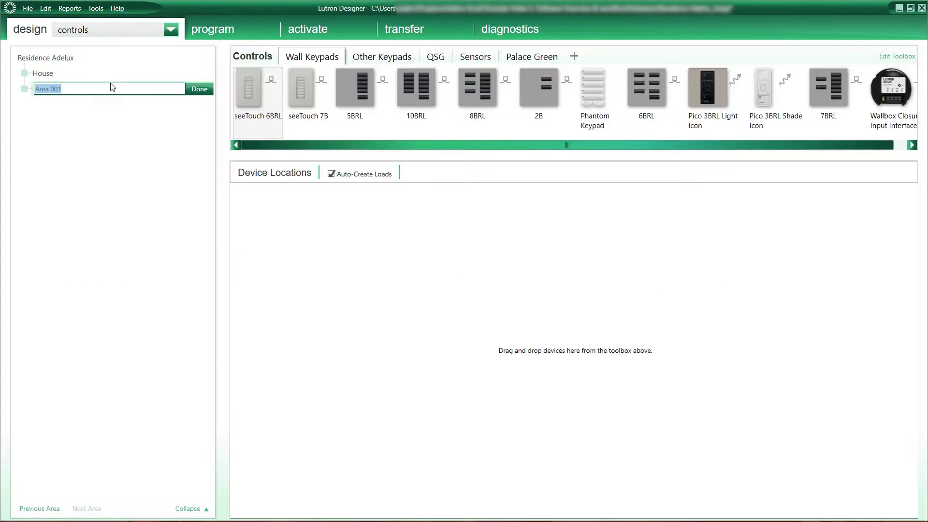
type("External")
key("Return")
Add Ground Floor, 1st Floor and 2nd Floor areas under House.
left_click(174, 74)
type("Ground Floor")
key("Return")
left_click(174, 74)
type("1st Floor")
key("Return")
left_click(174, 75)
type("2nd Floor")
key("Return")
Add Hall and Cloak rooms under Ground Floor and start another room.
left_click(172, 89)
type("Hall")
key("Return")
left_click(172, 89)
type("Cloak")
key("Return")
left_click(173, 89)
Name the new room Study and add a 5BRL keypad 'Main Entr' to the Hall.
type("Study")
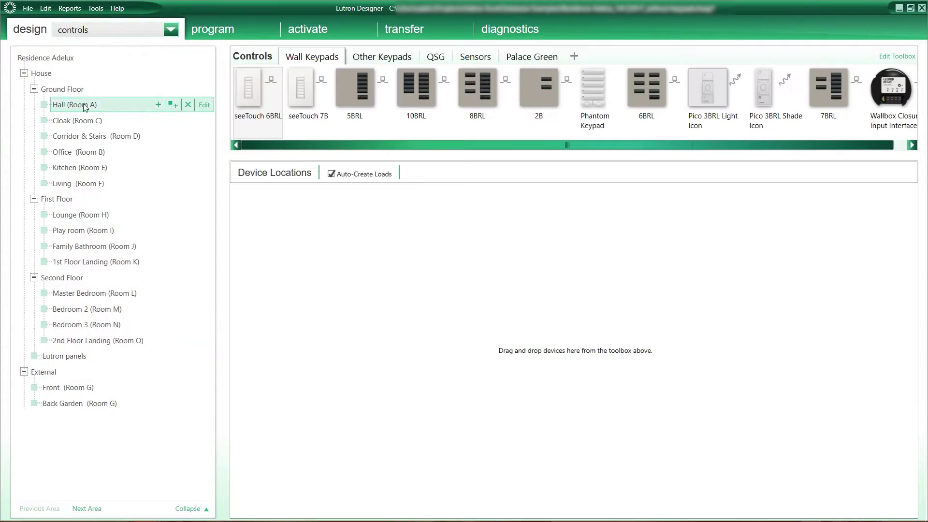
left_click(124, 31)
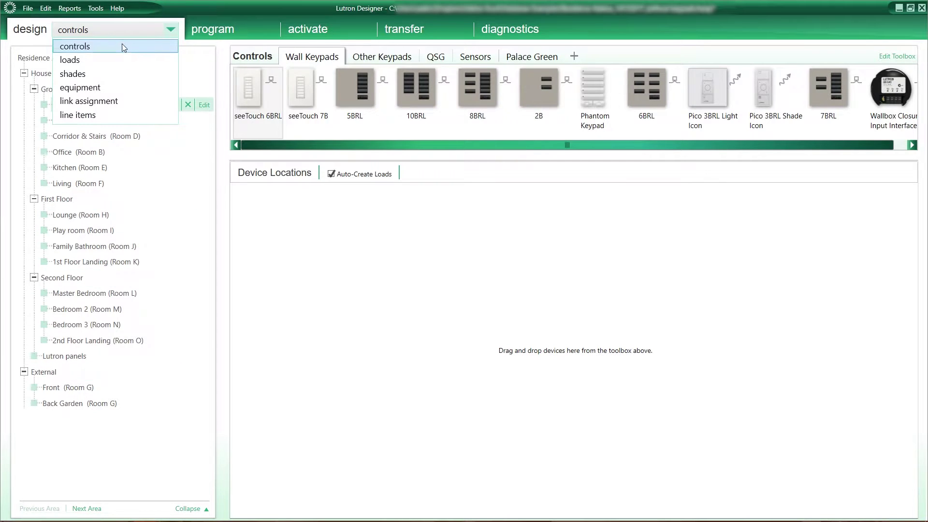
left_click(116, 50)
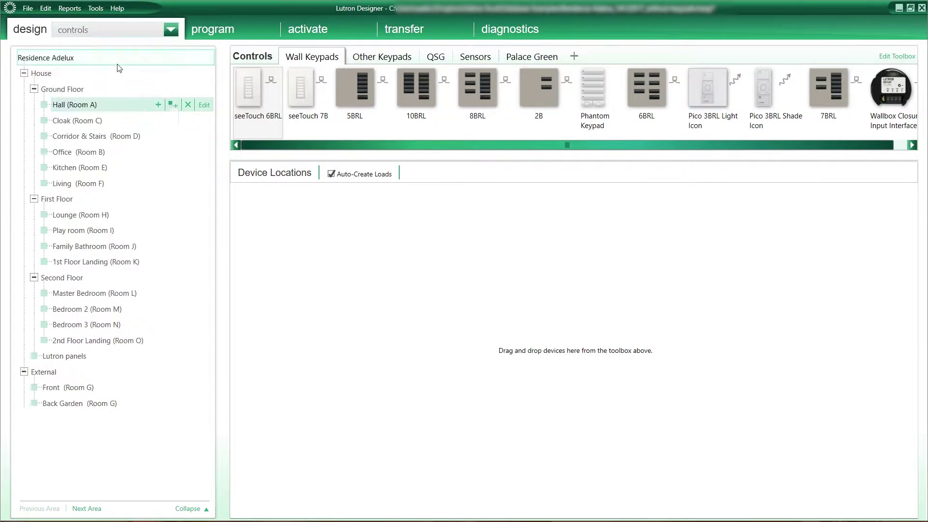
left_click(341, 75)
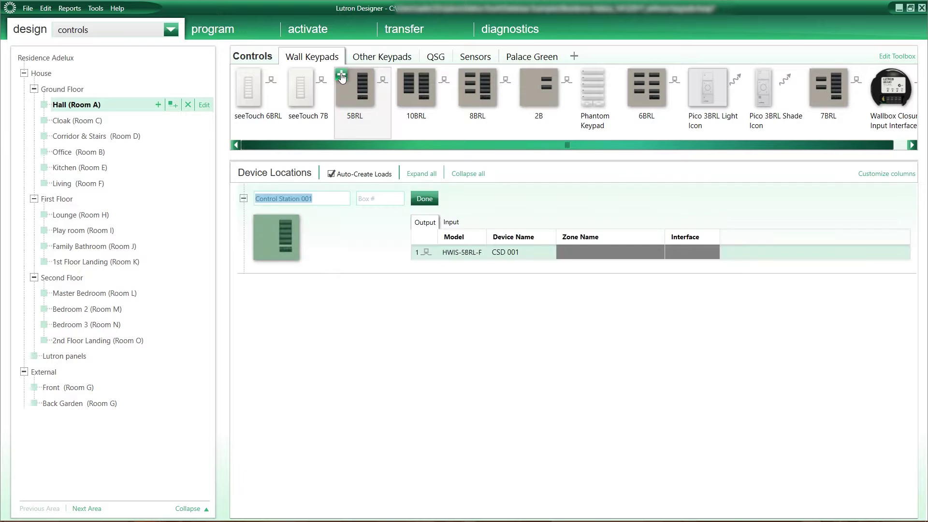
type("Main Entrance")
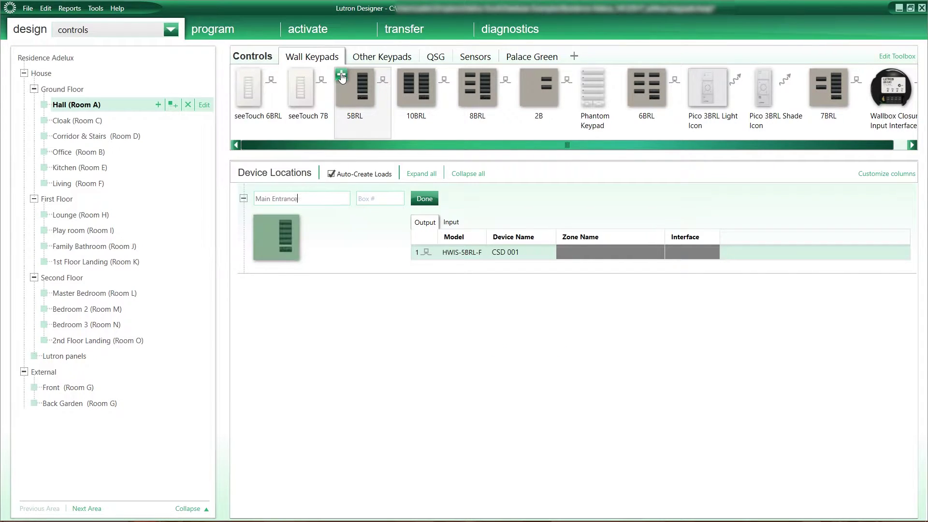
key("Return")
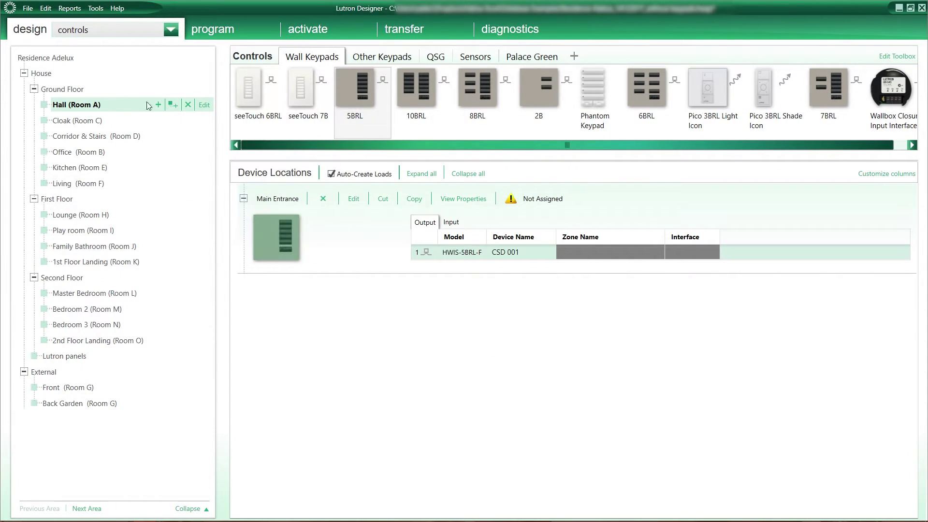
Add a ceiling occupancy sensor named Hall to the Hall.
left_click(473, 57)
left_click(300, 78)
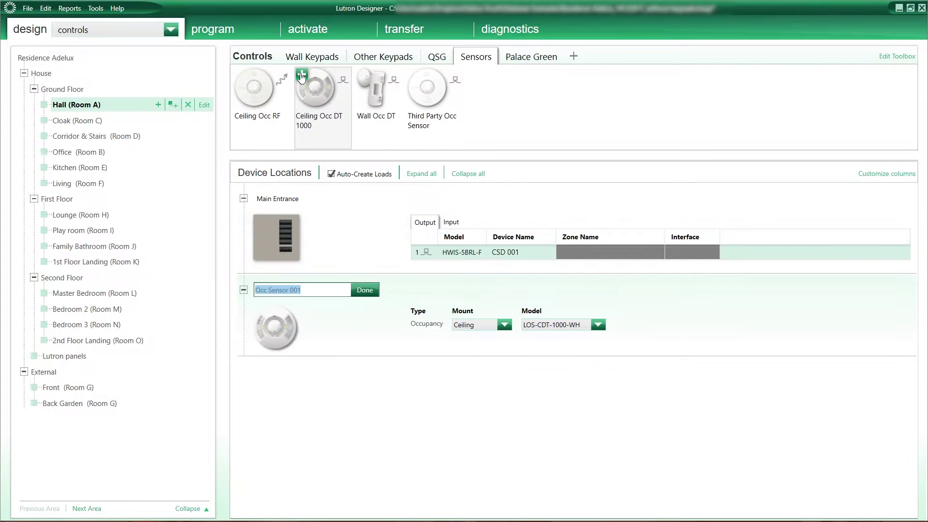
type("Hall")
key("Return")
Add a 5BRL keypad named 'Cloack' to the Cloak room.
left_click(85, 120)
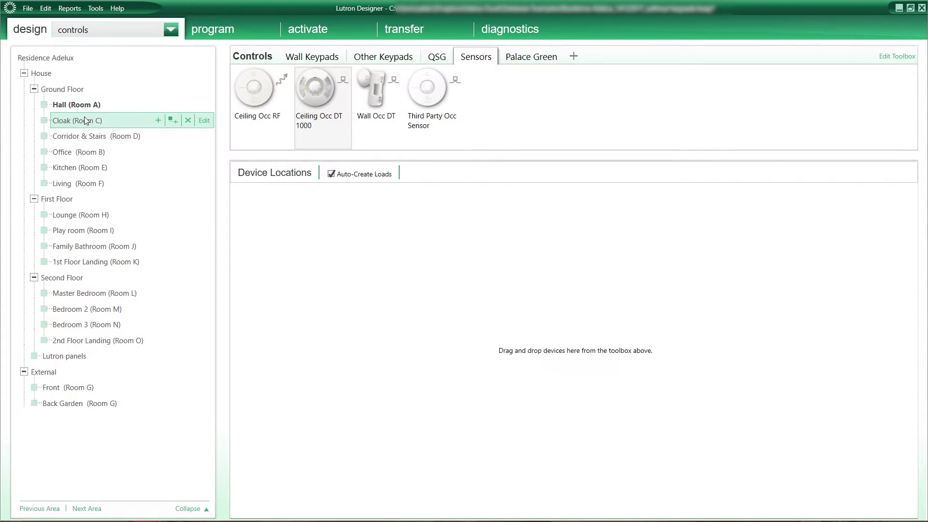
left_click(312, 57)
left_click(341, 76)
type("Cloack")
key("Return")
Add 5BRL keypads named Bottom Stairs in Corridor & Stairs and Desk in the Office.
left_click(342, 76)
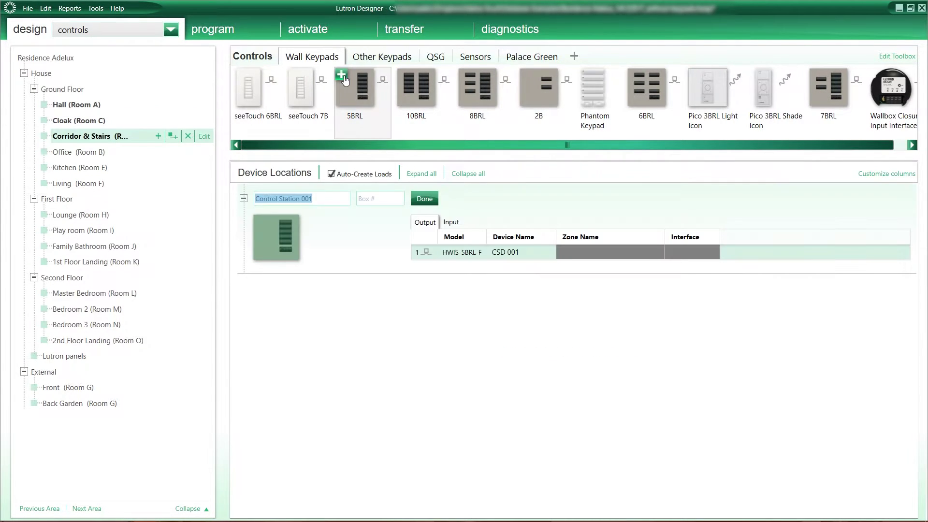
type("Bottom Stairs")
key("Return")
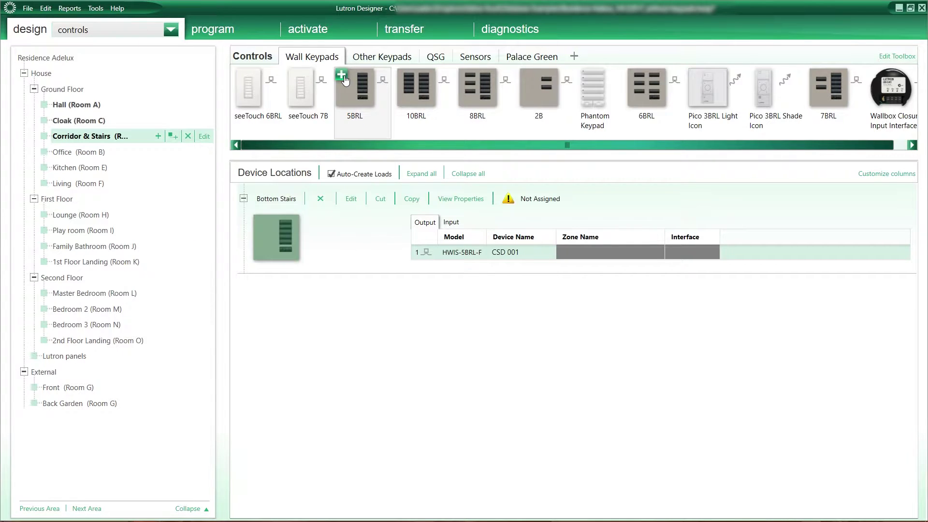
left_click(342, 77)
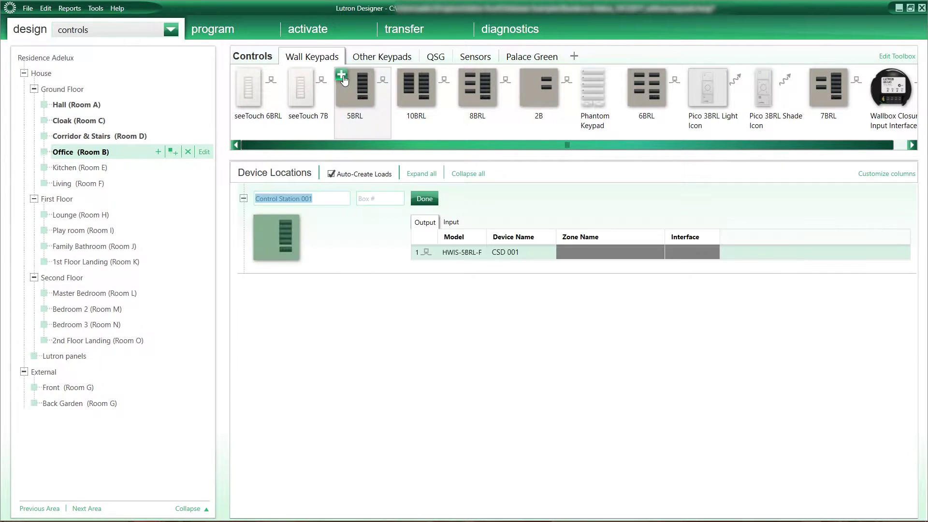
type("Desk")
key("Return")
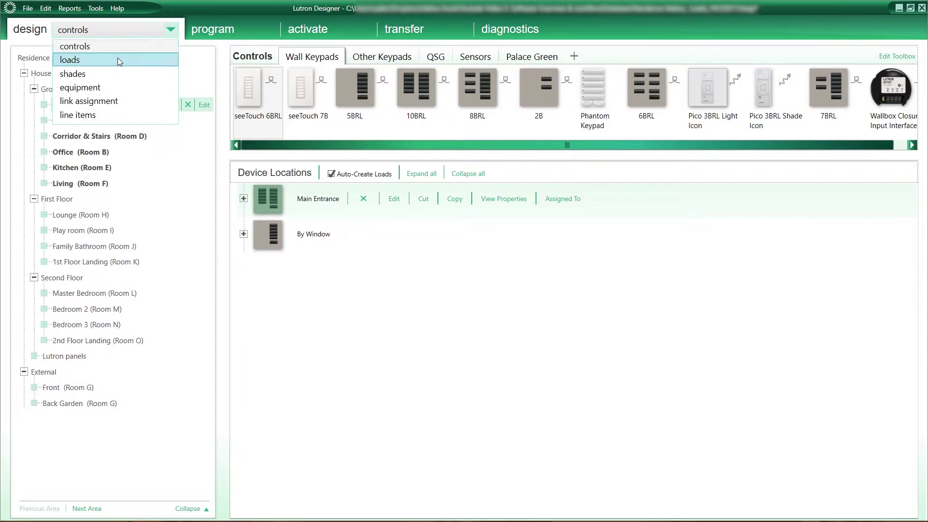
Add Hall load Ceiling Downlights as A1 with fixture #1 - Single Ceiling Downlighters.
left_click(117, 59)
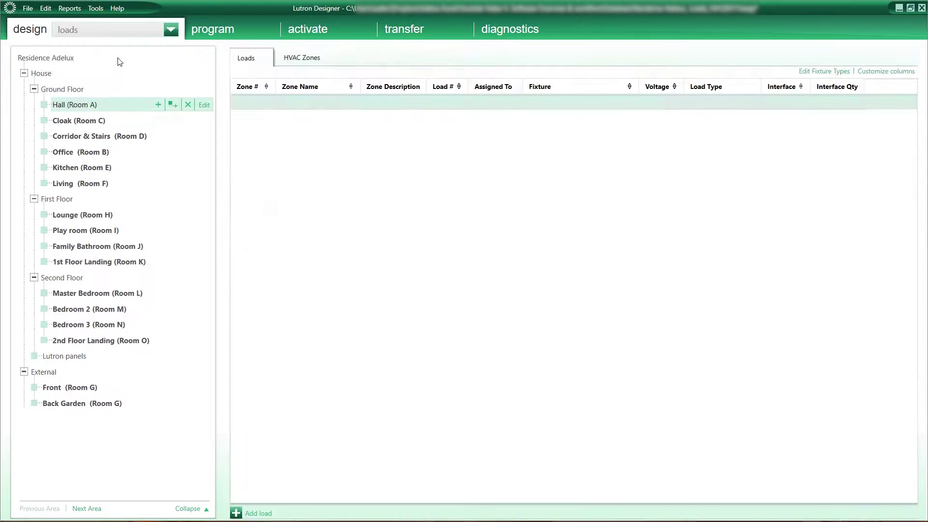
left_click(290, 104)
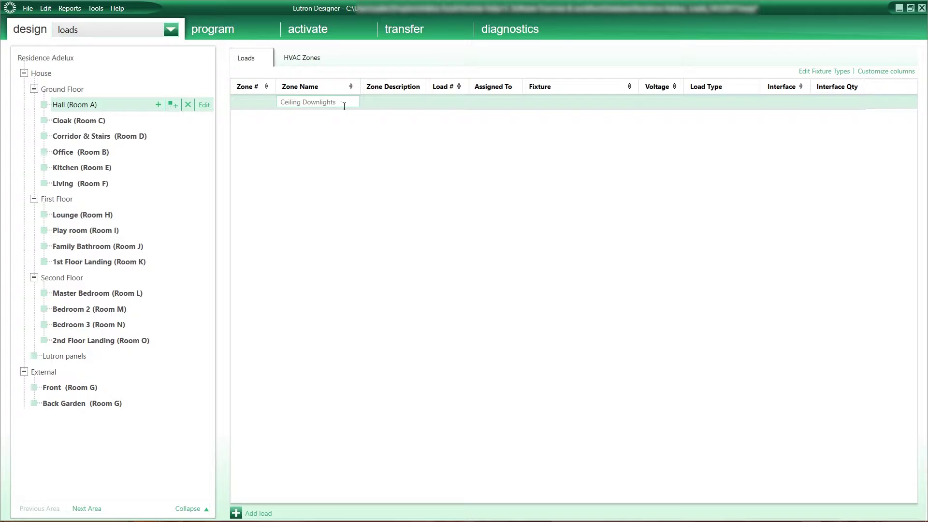
left_click(443, 100)
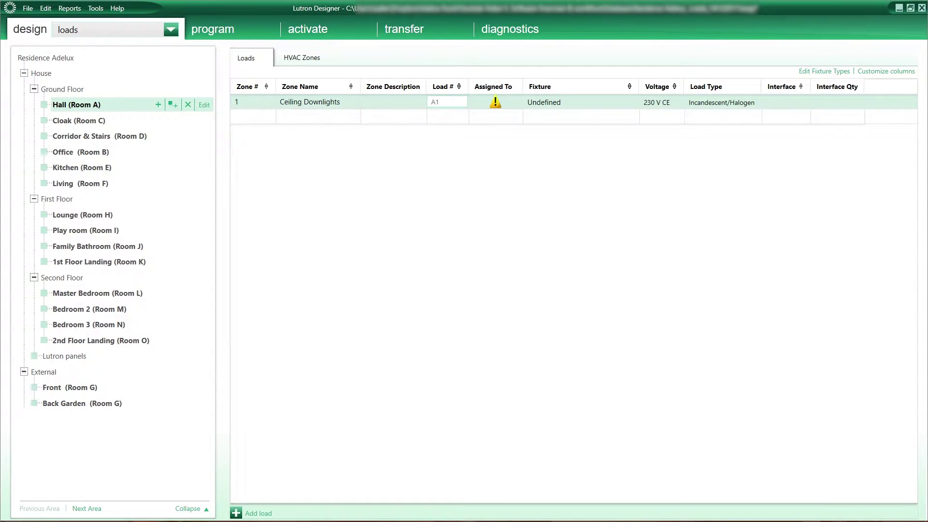
type("A1")
left_click(558, 103)
left_click(557, 104)
left_click(555, 129)
Add Hall load Wall Light as A2 with fixture #6 - Wall Light.
left_click(315, 119)
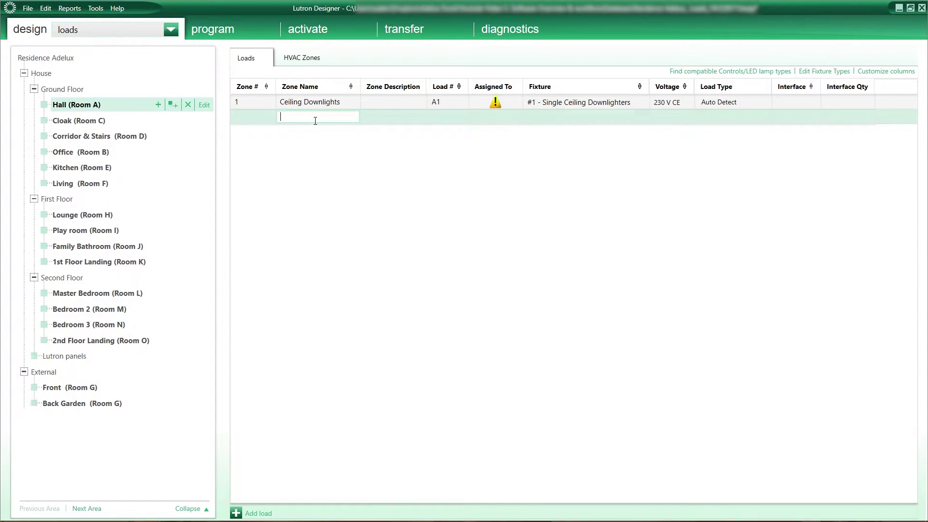
type("Wall Light")
left_click(564, 118)
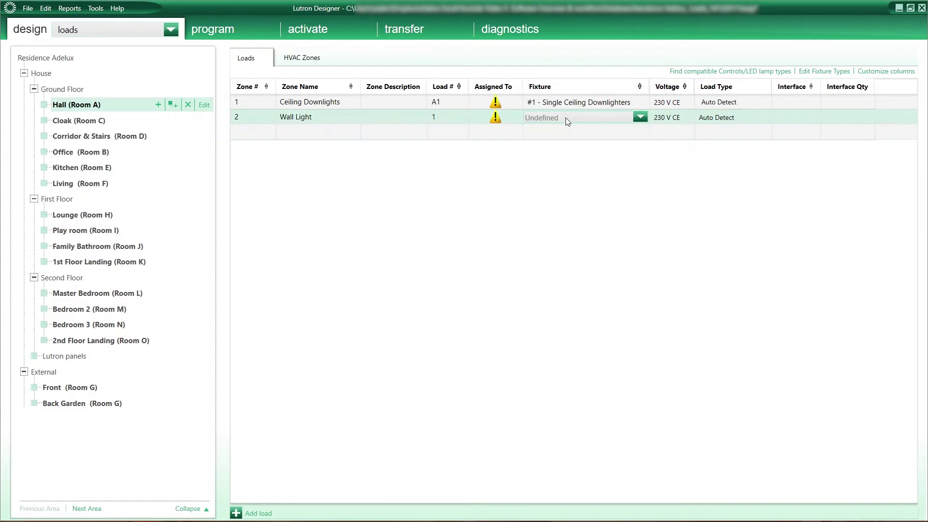
left_click(569, 119)
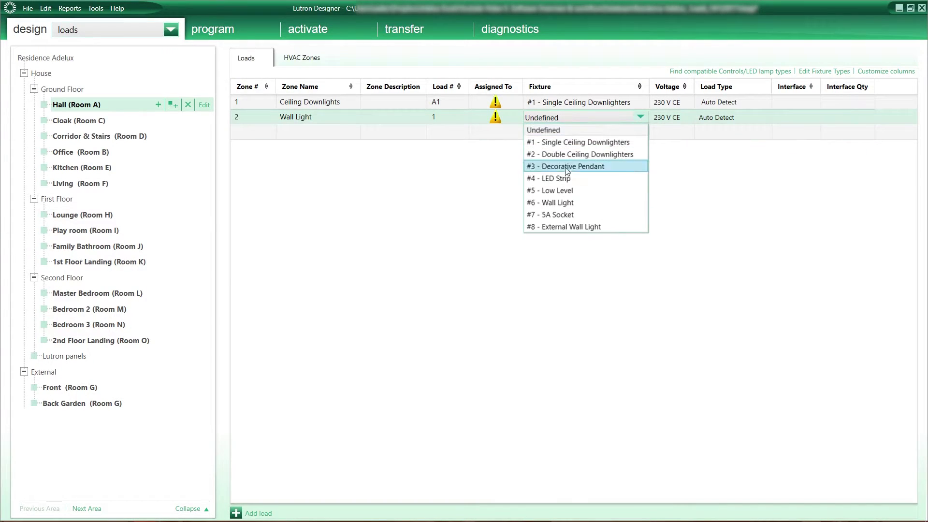
left_click(561, 203)
left_click(448, 121)
left_click(448, 121)
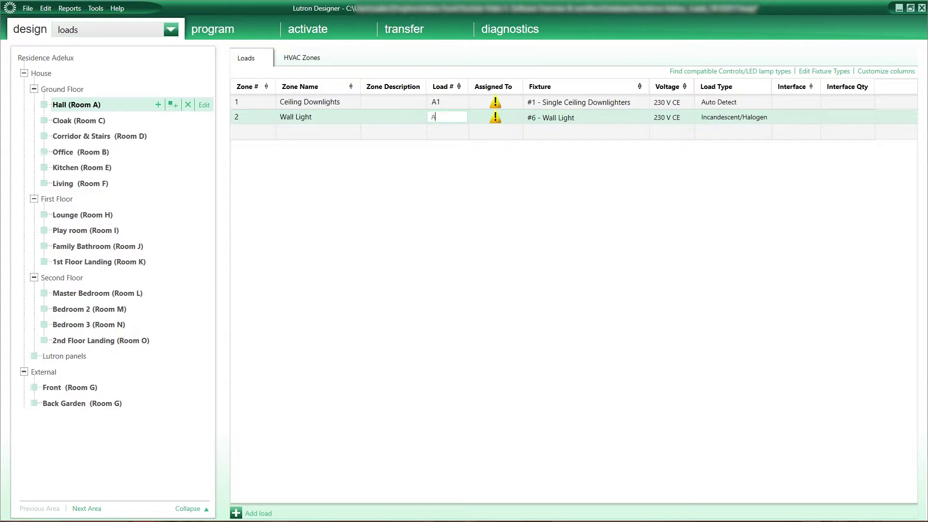
left_click(320, 135)
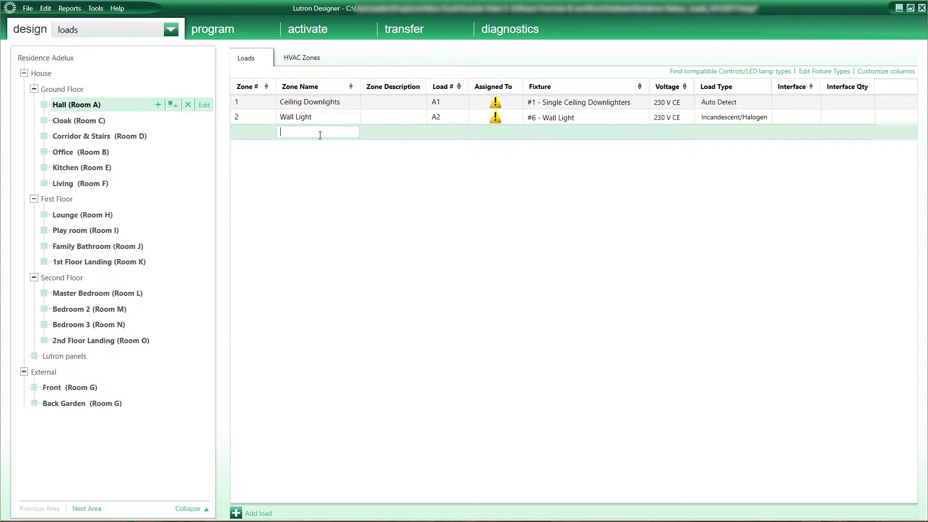
left_click(122, 31)
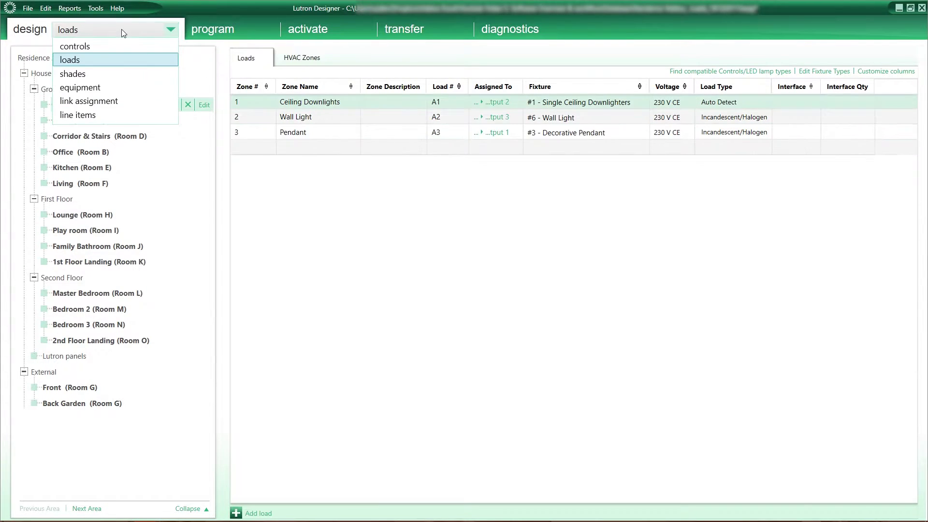
List the Living room's six Roller Blinds and Curtains shades individually, then switch to the Kitchen's loads.
left_click(124, 74)
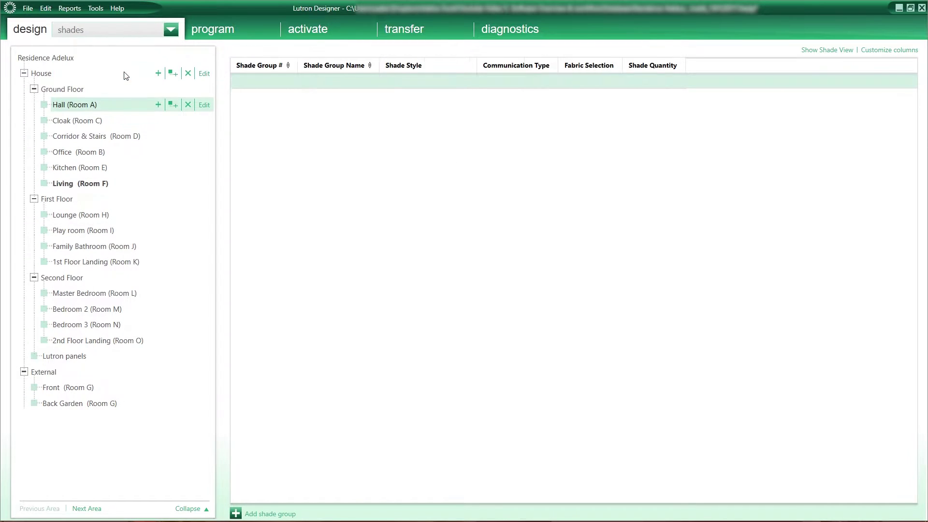
left_click(95, 183)
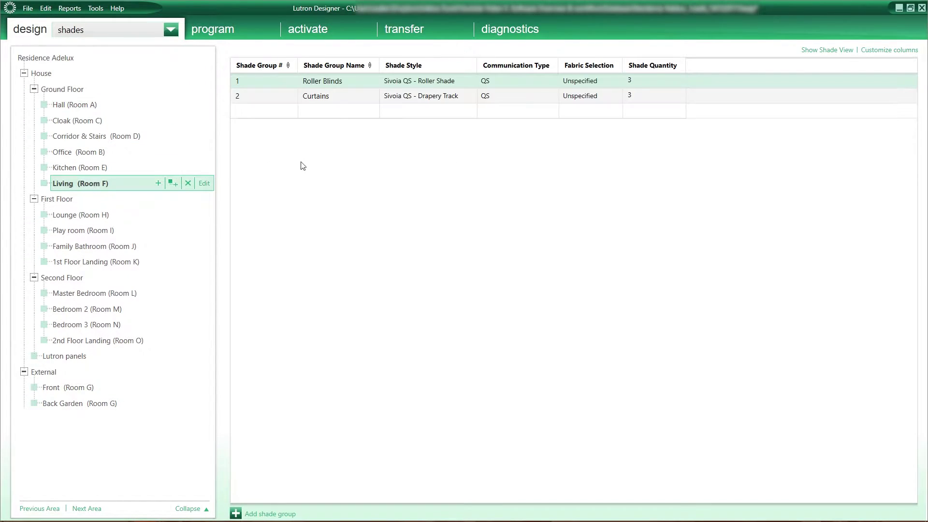
left_click(411, 86)
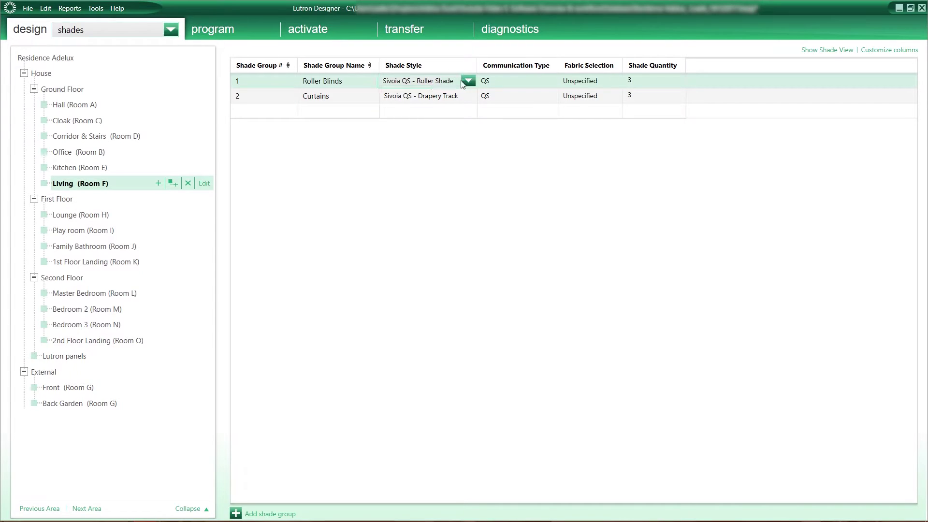
left_click(465, 81)
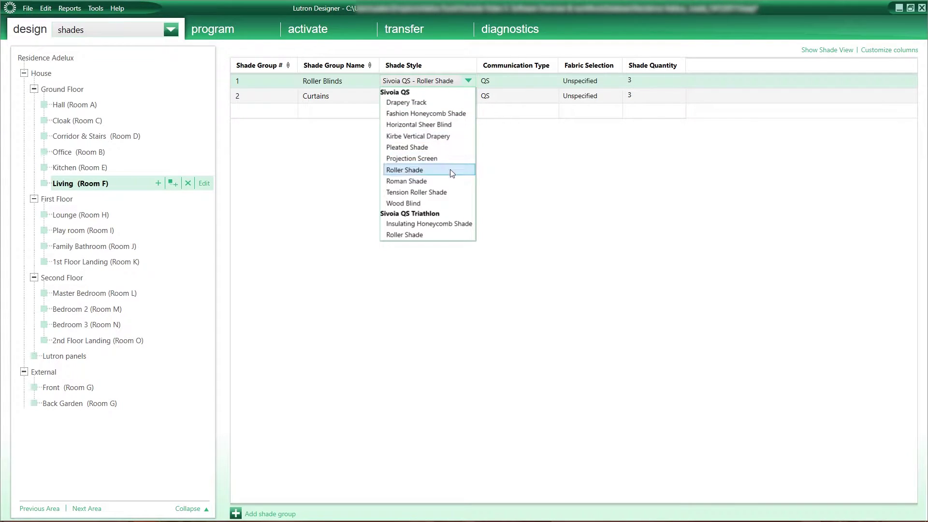
left_click(505, 180)
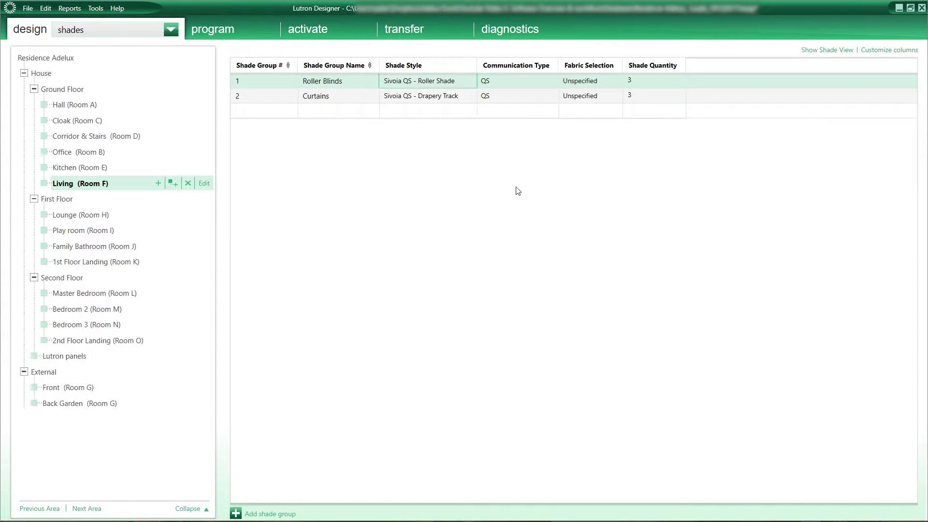
left_click(90, 28)
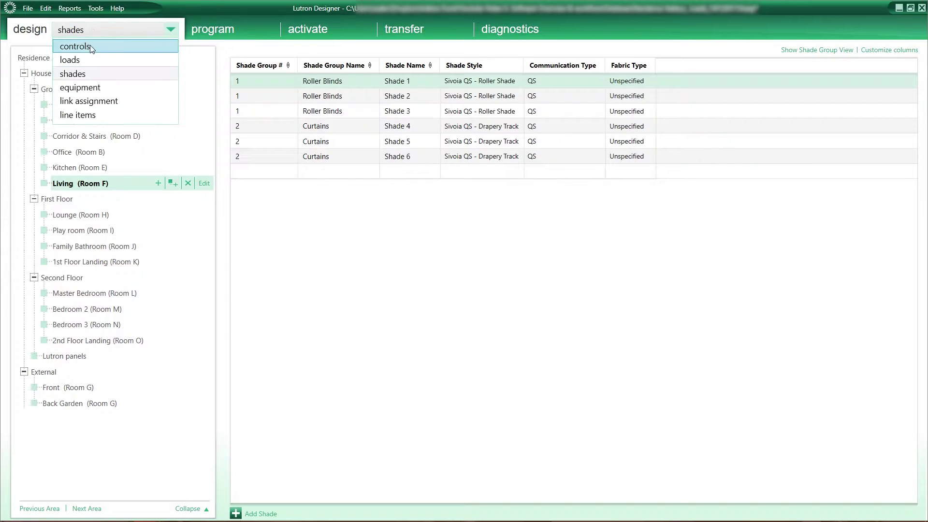
left_click(88, 60)
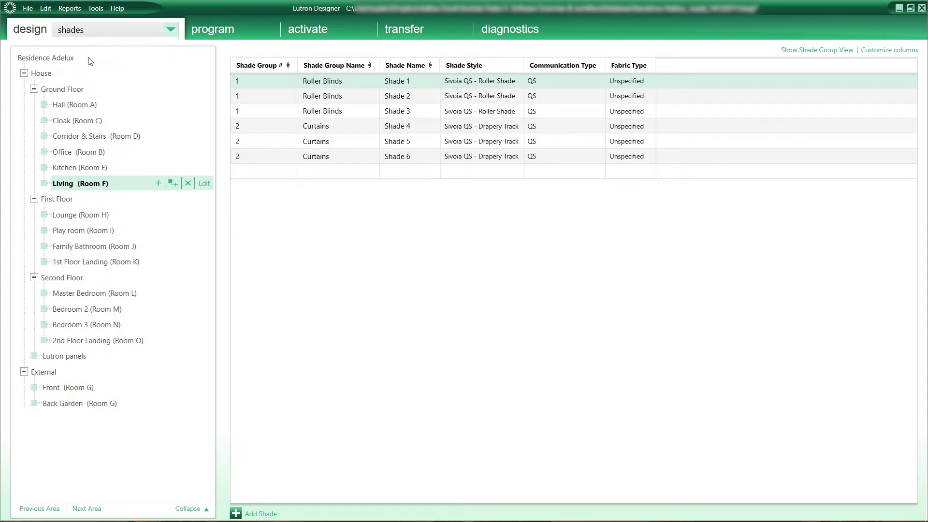
Add a Kitchen load 'Kitchen Blinds' (E5) with load type Motor 3-Wire.
left_click(300, 165)
type("Kitchen ")
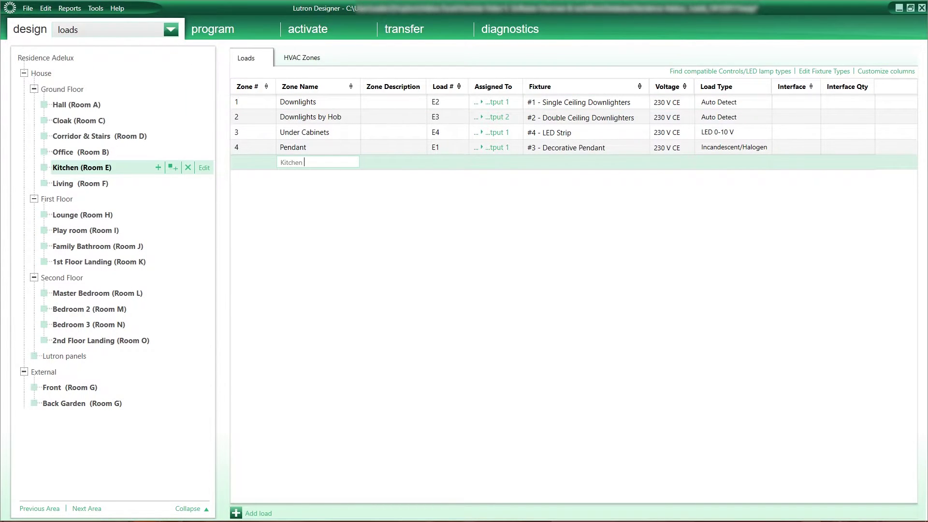
type("Blinds")
key("Return")
left_click(729, 163)
left_click(775, 162)
scroll(778, 288, "down", 2)
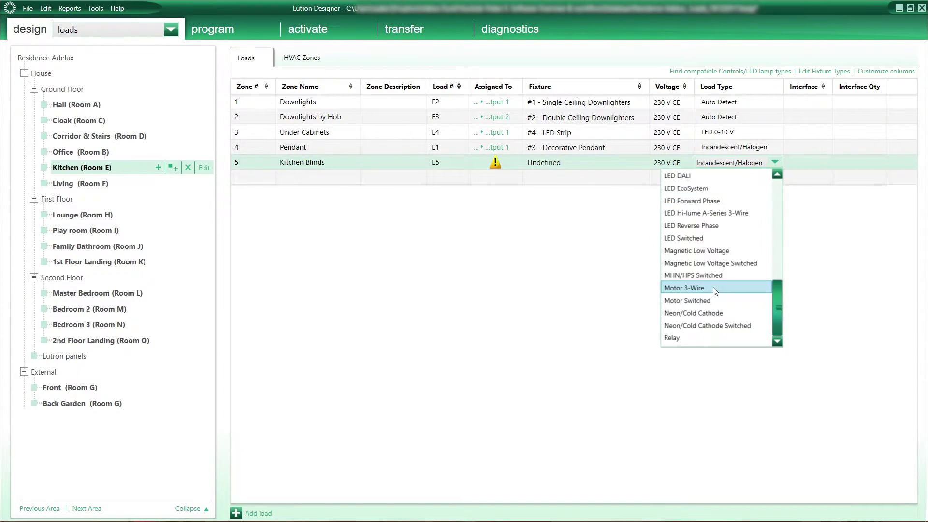
left_click(751, 294)
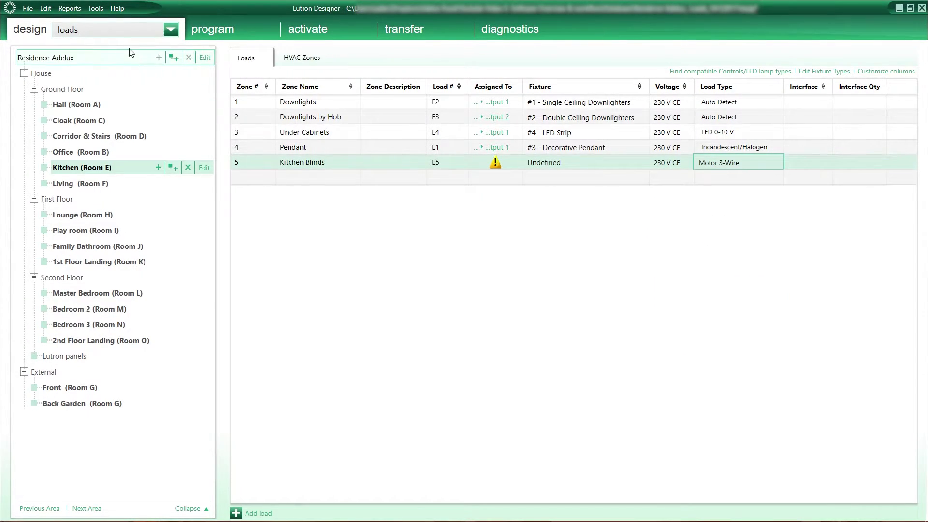
Return to the shades view showing each Living room shade individually.
left_click(118, 34)
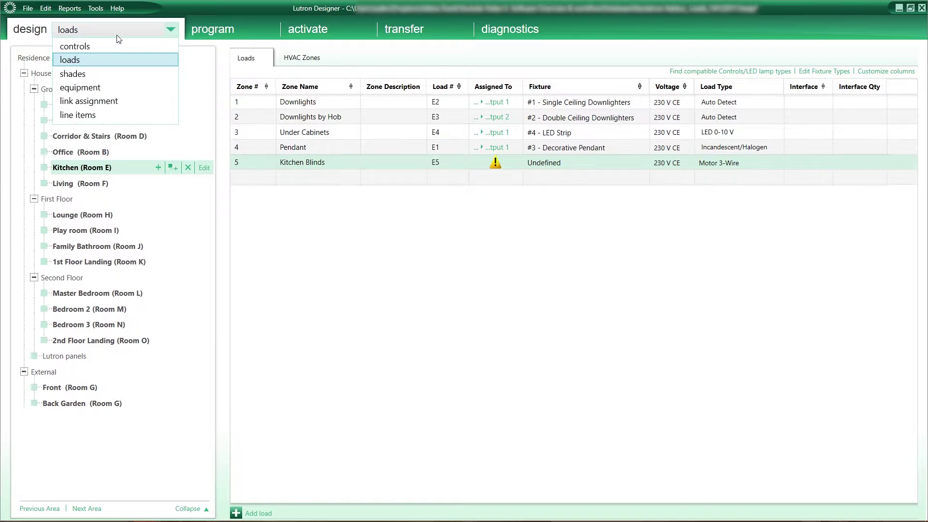
left_click(109, 73)
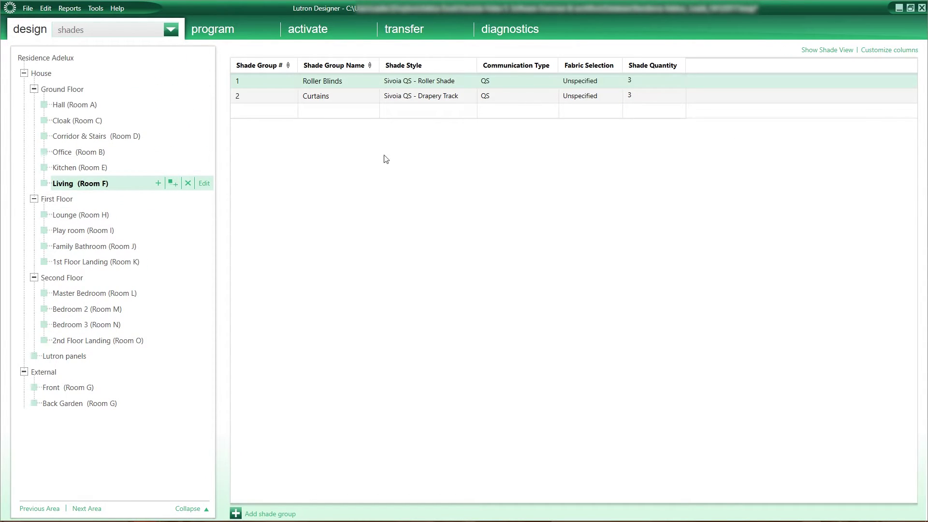
left_click(831, 51)
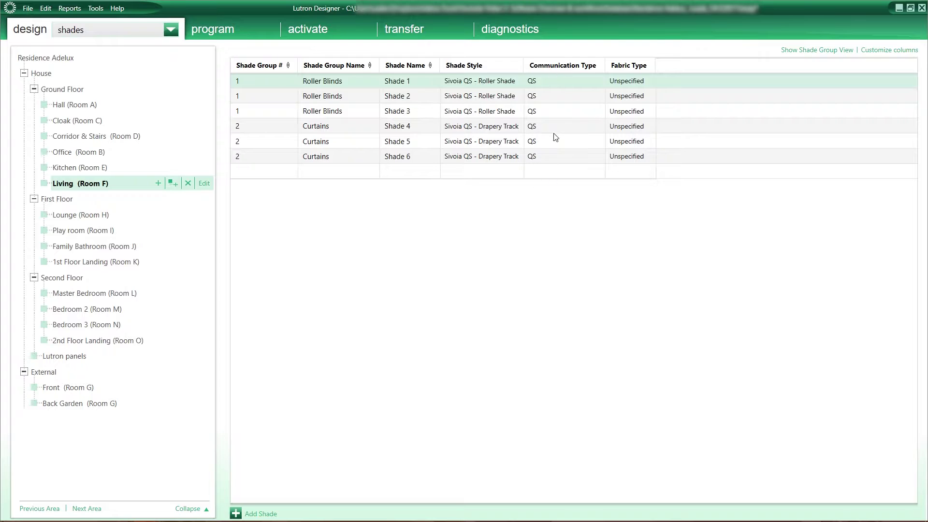
left_click(171, 30)
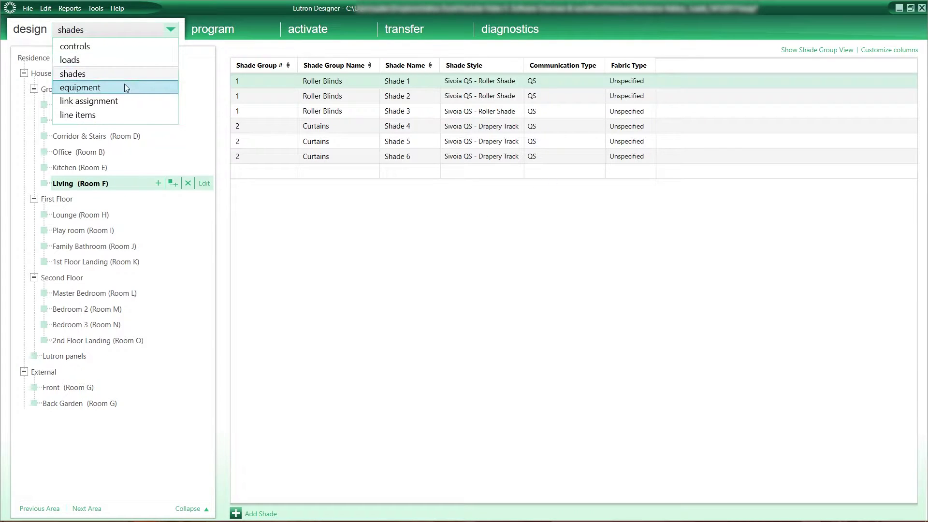
Add a DIN Rail Power Panel 8 RCBO to Lutron panels with two 0-10 V modules.
left_click(124, 88)
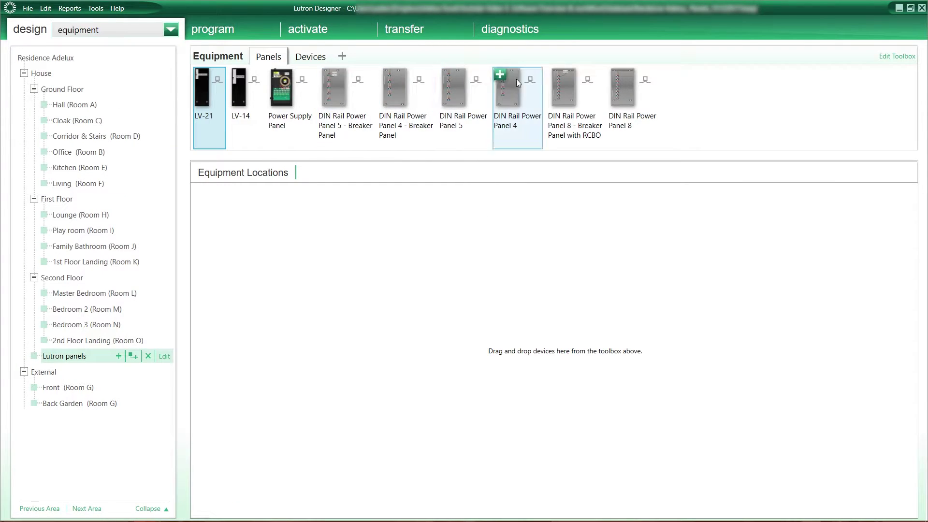
left_click_drag(553, 77, 613, 351)
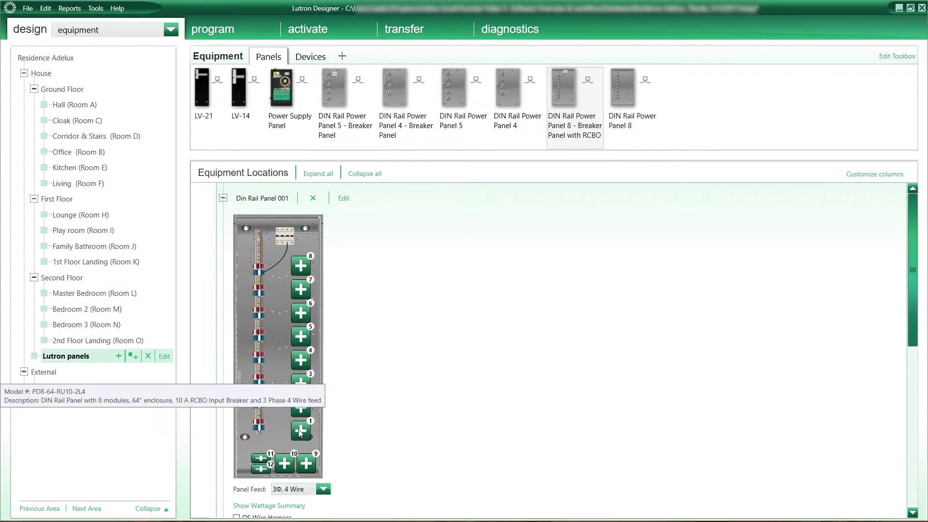
left_click(299, 432)
left_click(262, 303)
left_click(264, 283)
Fill the remaining DIN rail panel slots with Adaptive modules, from slot 3 onward.
left_click(177, 241)
left_click(301, 360)
left_click(177, 222)
left_click(300, 337)
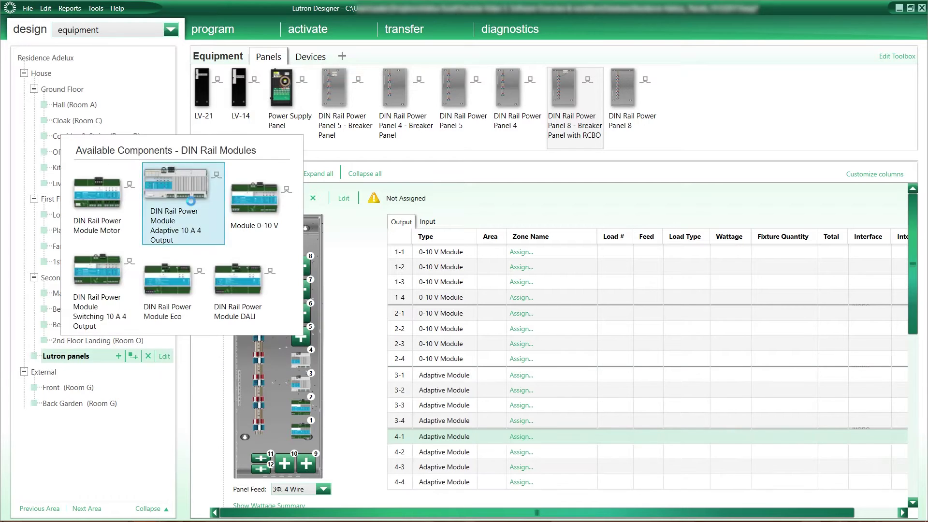
left_click(181, 203)
left_click(300, 313)
left_click(174, 316)
left_click(301, 289)
left_click(174, 293)
left_click(301, 265)
left_click(174, 263)
left_click(364, 173)
Add two power supply panels and a Digital IO device to Lutron panels.
left_click_drag(283, 90, 257, 265)
key("Return")
mouse_move(245, 318)
left_click_drag(283, 89, 286, 406)
key("Return")
left_click(224, 300)
left_click(311, 57)
left_click(440, 73)
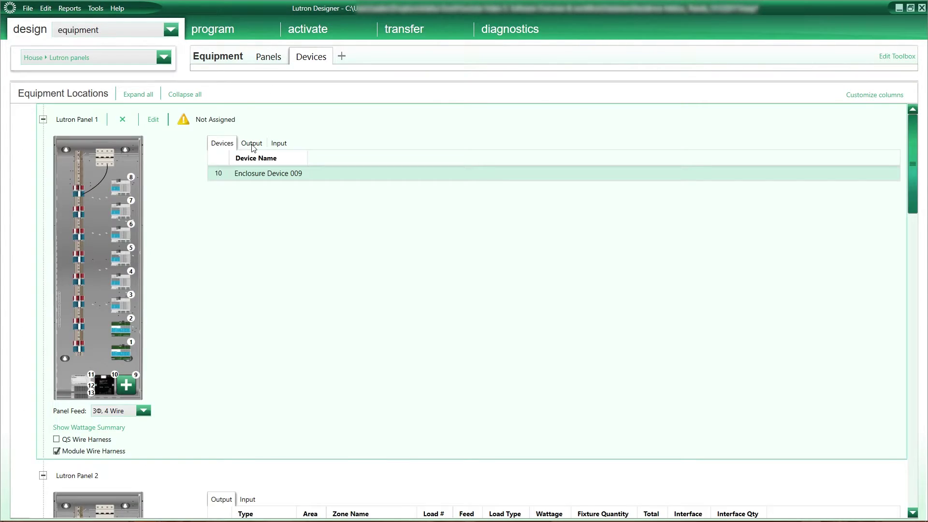
Assign Mirror Lighting, Under Cabinets and the two LED Strip loads to outputs 1-1 to 1-4.
left_click(253, 143)
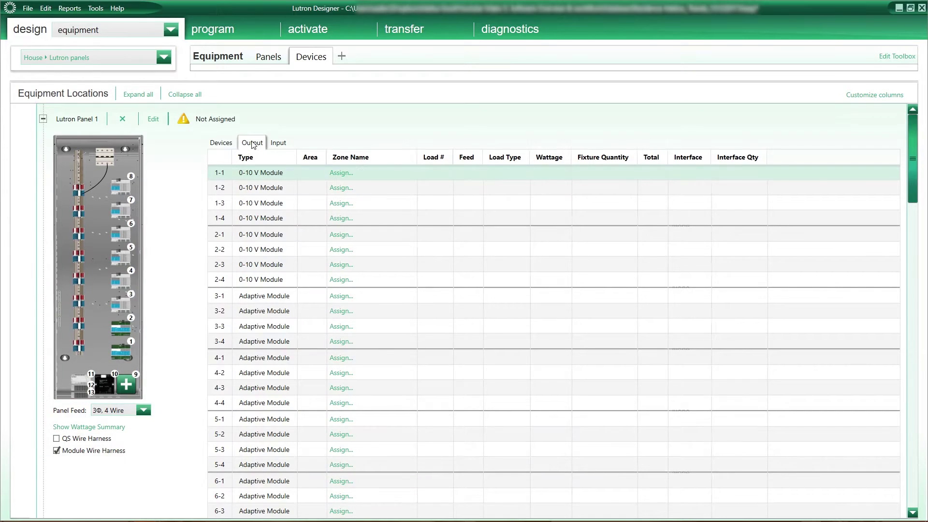
left_click(356, 174)
left_click(540, 106)
left_click(540, 133)
left_click(528, 160)
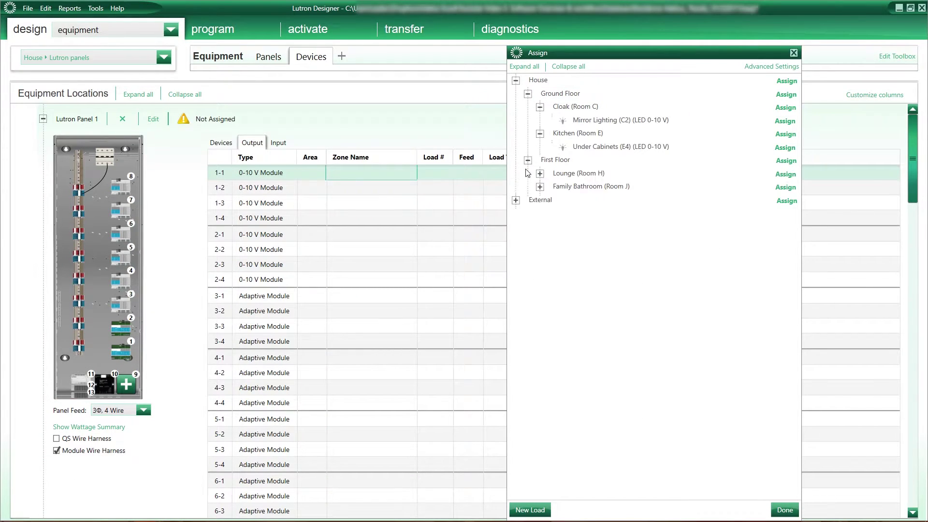
left_click(540, 173)
left_click(540, 199)
left_click(785, 121)
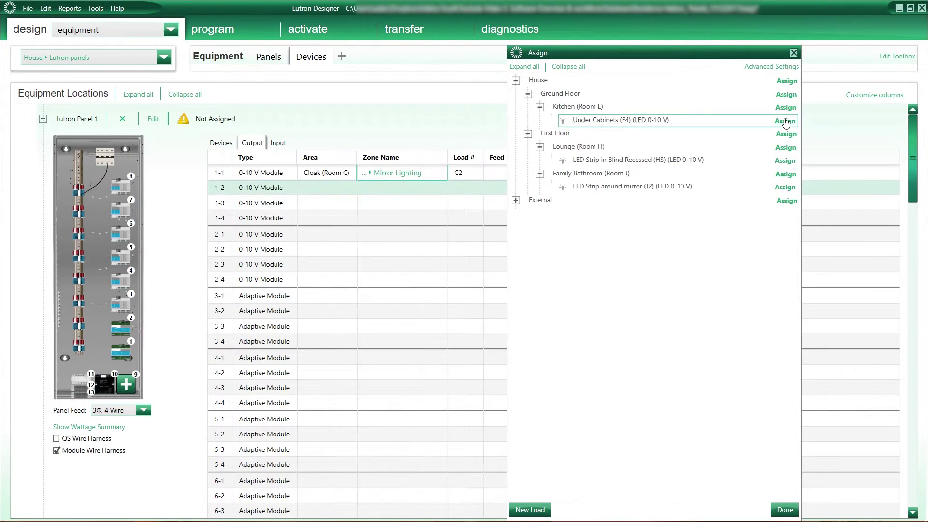
left_click(785, 120)
left_click(784, 121)
left_click(784, 121)
Assign the three External wall lights to outputs 2-1 to 2-3.
left_click(516, 79)
left_click(526, 67)
left_click(783, 107)
left_click(783, 108)
left_click(783, 107)
left_click(794, 53)
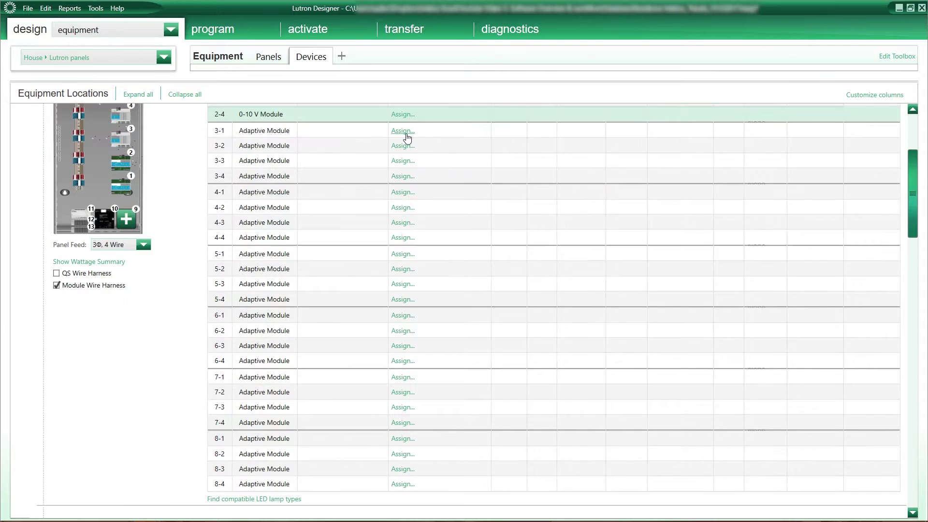
Assign Hall, Cloak, D1, D2, B1, Kitchen and Living loads to outputs 3-1 through 5-3.
left_click(407, 138)
left_click_drag(805, 56, 620, 53)
left_click_drag(823, 256, 837, 99)
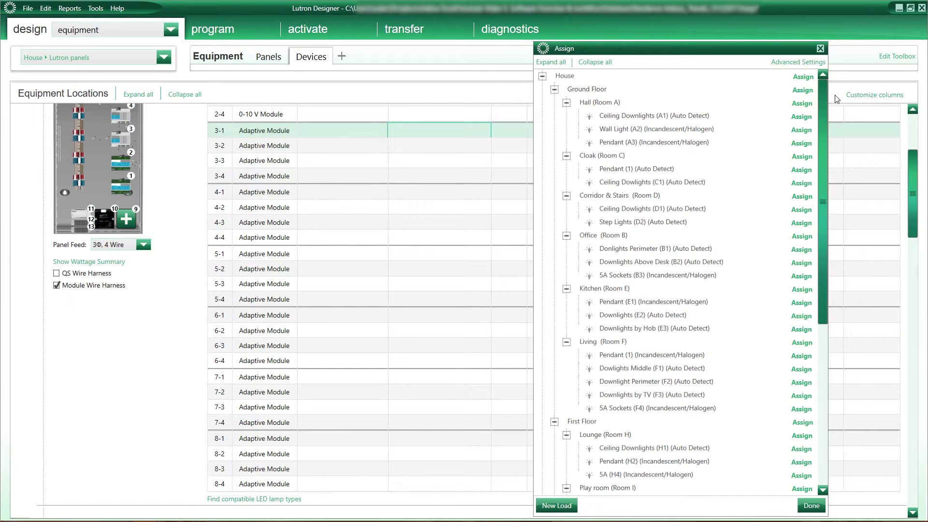
left_click(801, 117)
left_click(802, 117)
left_click(801, 141)
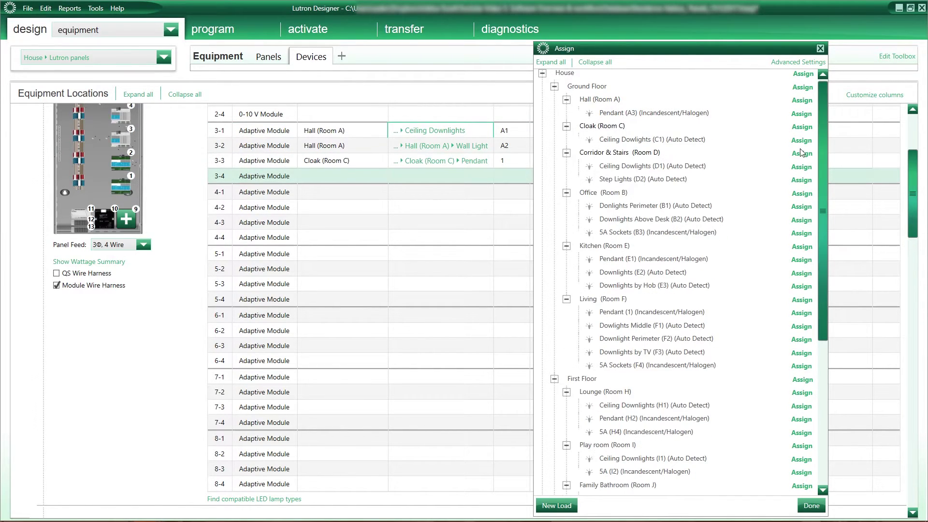
left_click(802, 167)
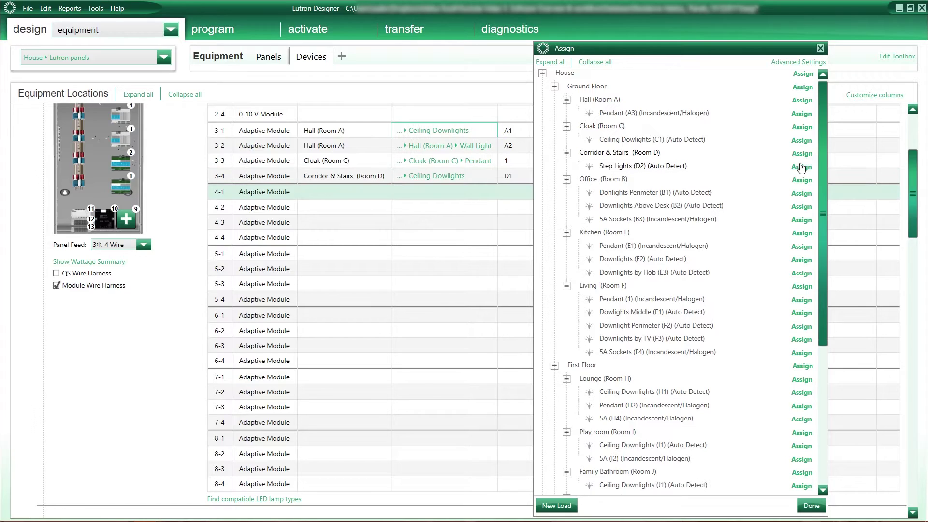
left_click(801, 167)
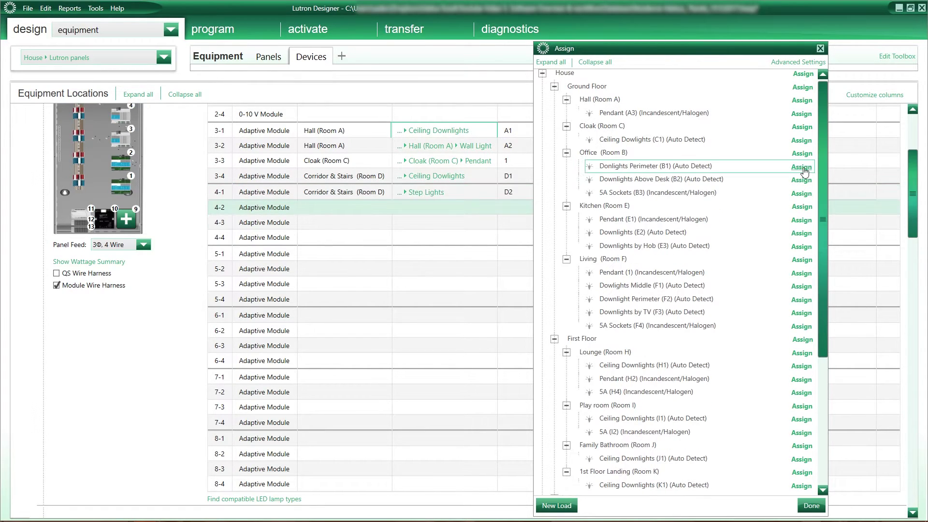
left_click(802, 167)
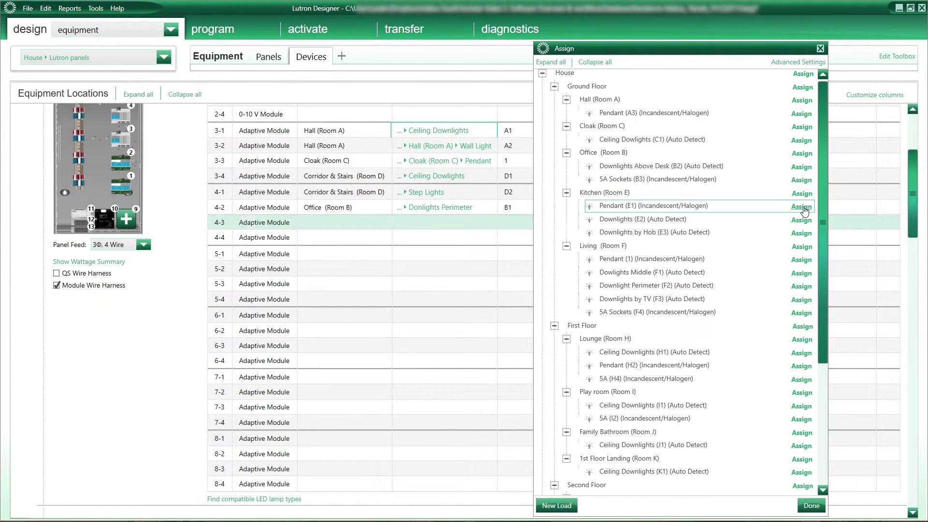
left_click(803, 207)
left_click(803, 207)
left_click(802, 233)
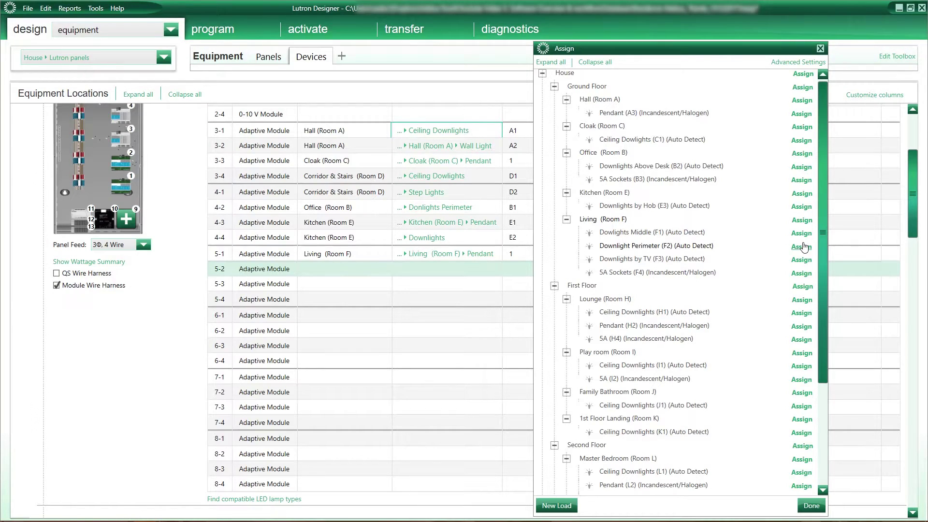
left_click(803, 247)
left_click(802, 233)
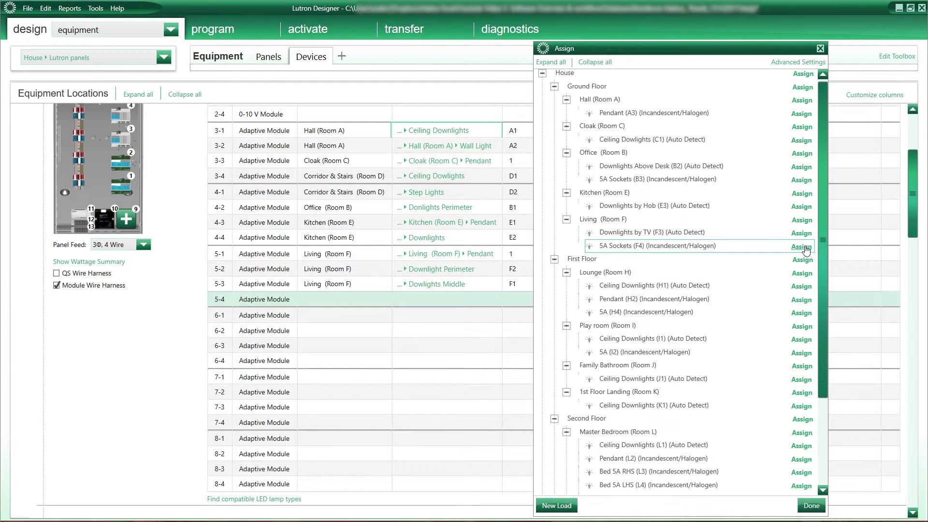
Assign F4, F3, A3, C1, B2, B3, E3, Lounge, Play room and J1 loads to outputs 5-4 to 8-4.
left_click(804, 247)
left_click(803, 233)
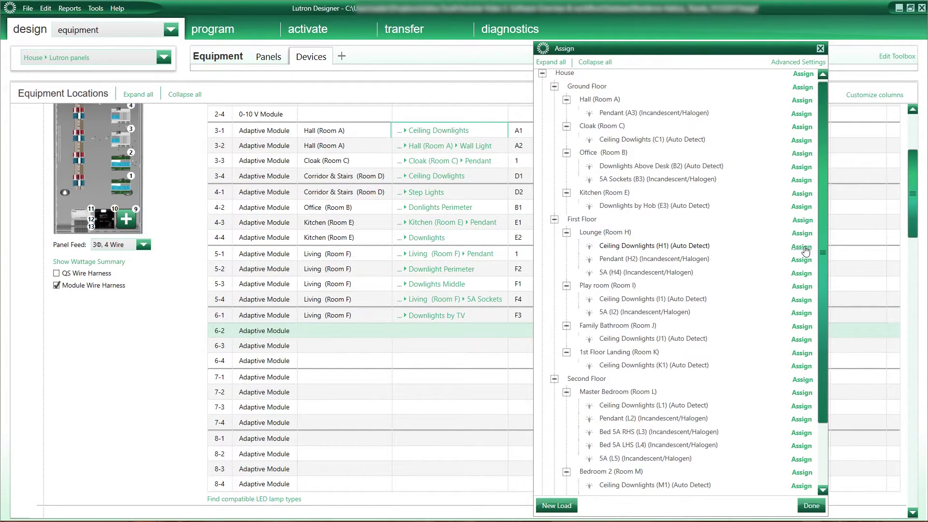
left_click(803, 113)
left_click(802, 113)
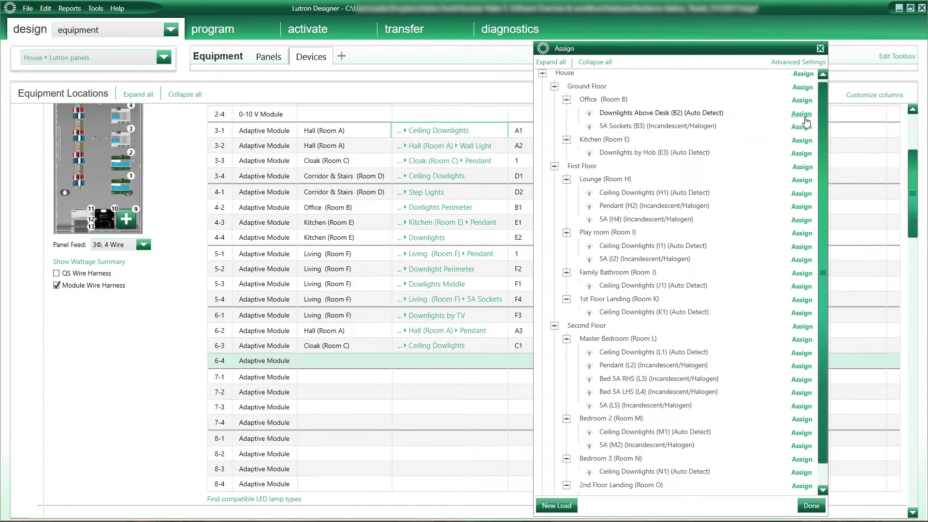
left_click(804, 114)
left_click(802, 114)
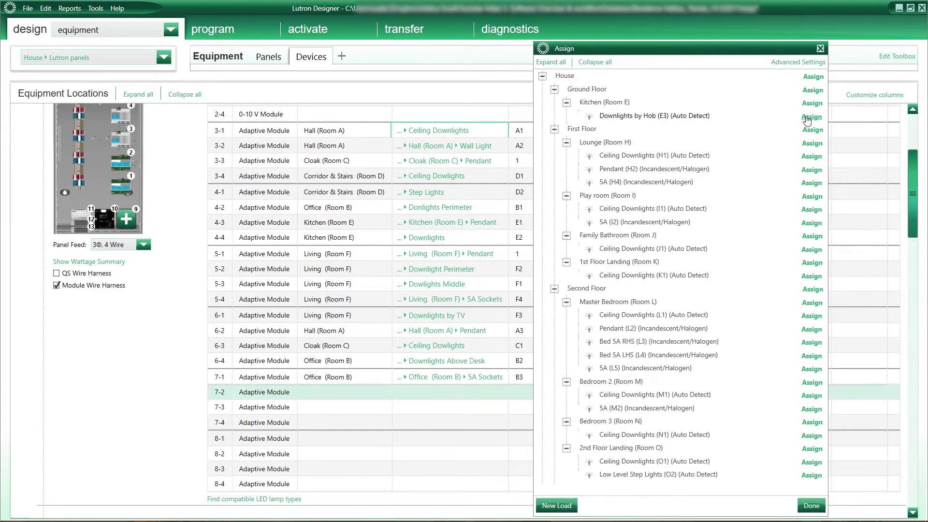
left_click(808, 115)
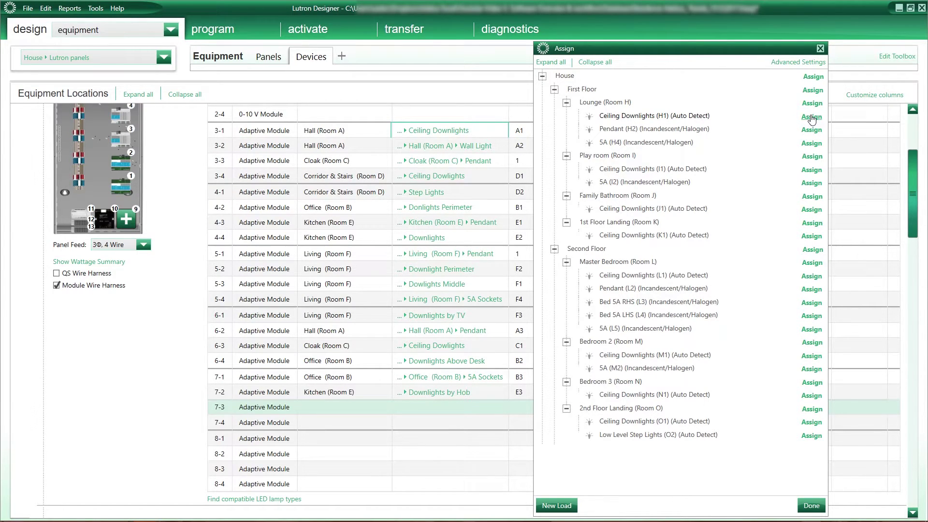
left_click(811, 117)
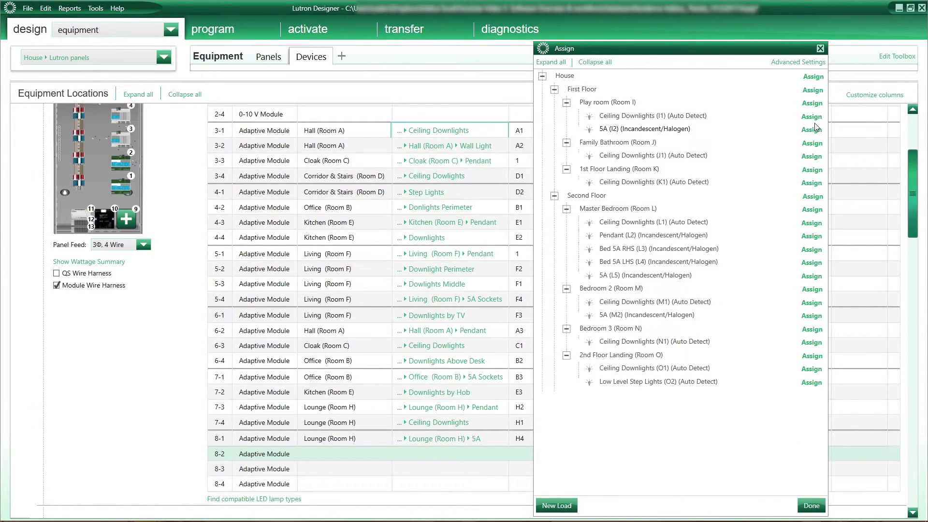
left_click(816, 116)
left_click(815, 114)
left_click(816, 116)
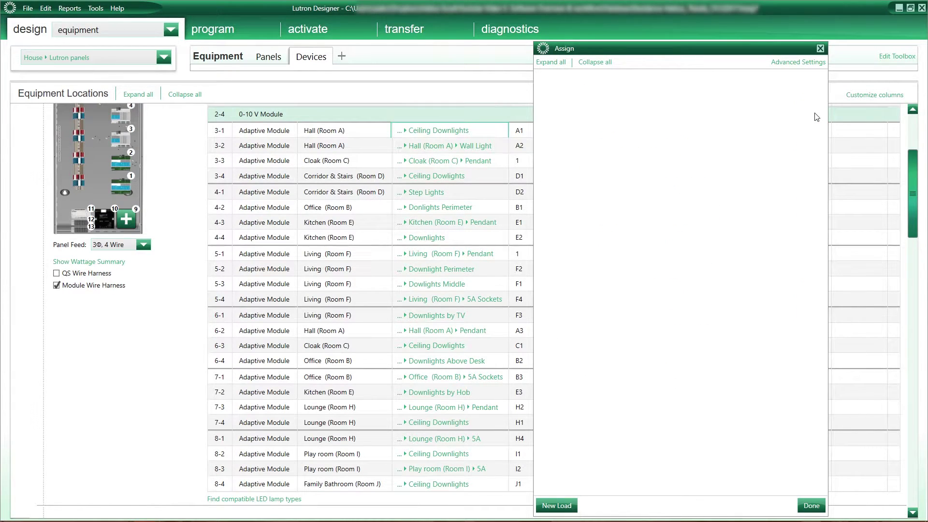
Assign second-floor loads K1 to O2 to Lutron Panel 2's outputs 3-1 to 5-3 with House Assign.
left_click_drag(915, 199, 919, 276)
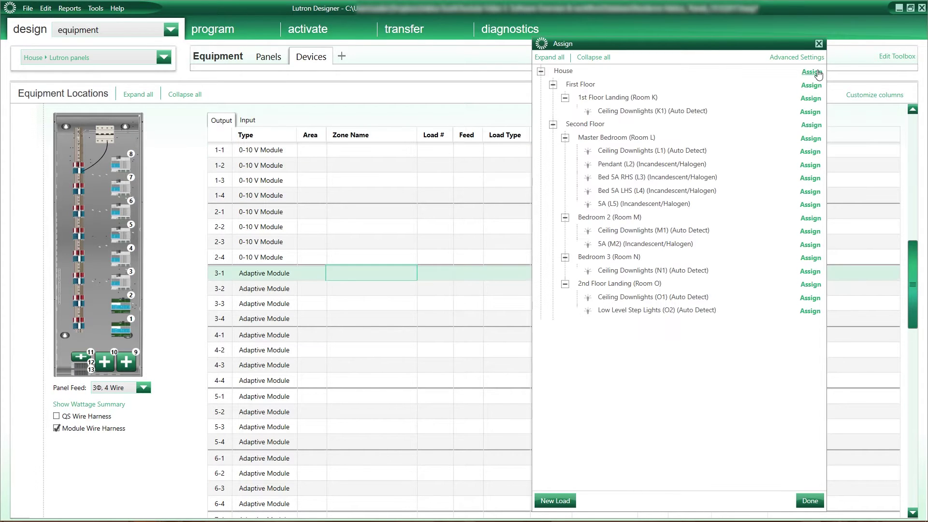
left_click(812, 72)
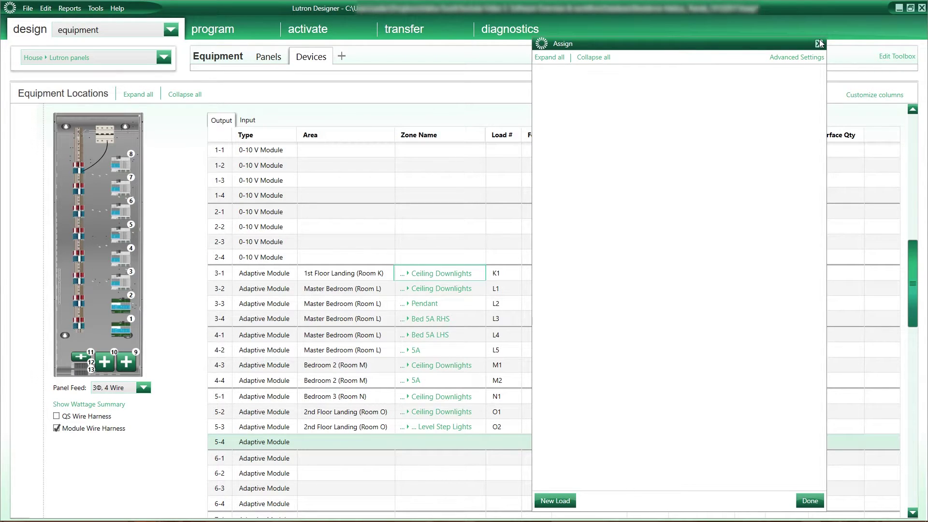
left_click(819, 43)
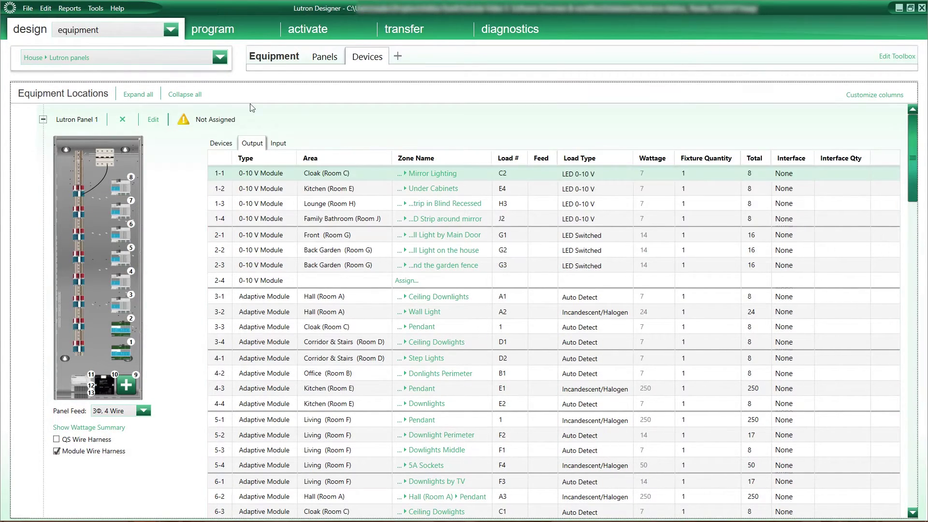
Open the link assignment view on Link 1 (QS) with all device branches expanded.
left_click(171, 30)
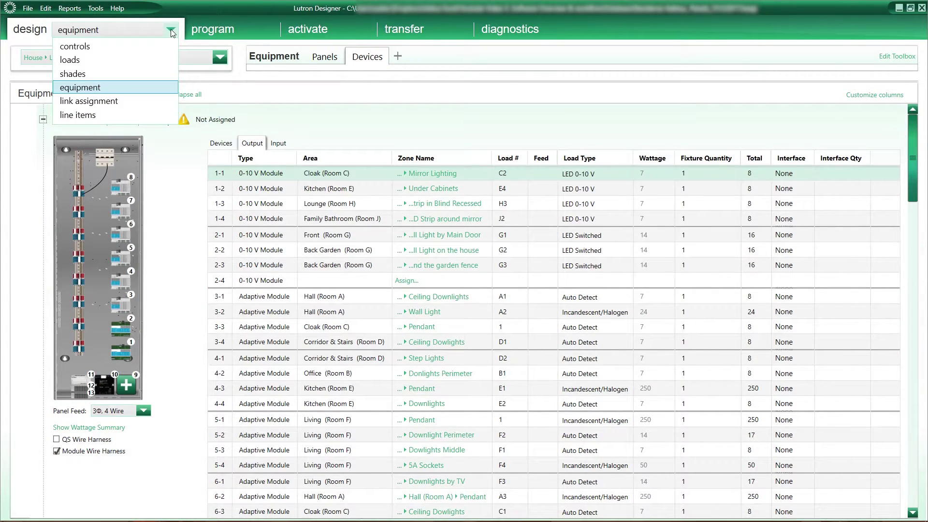
left_click(147, 102)
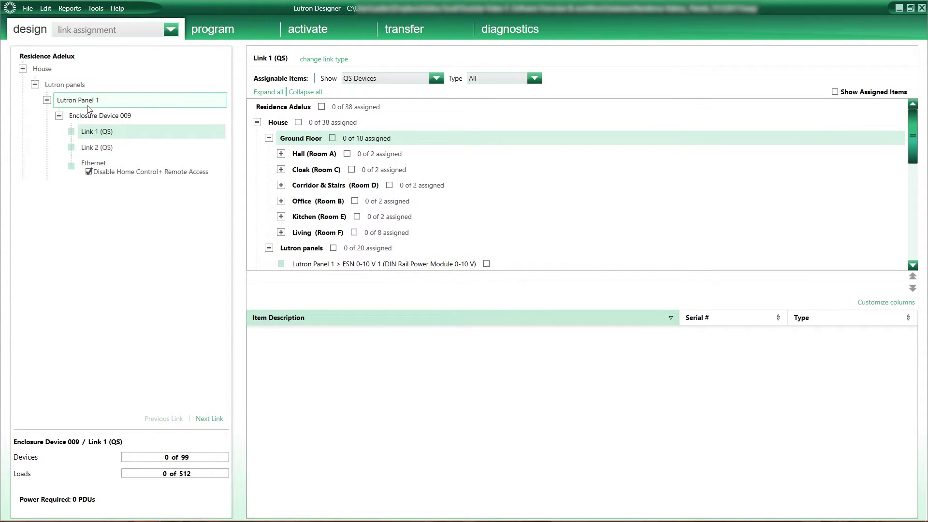
left_click(96, 147)
left_click(96, 136)
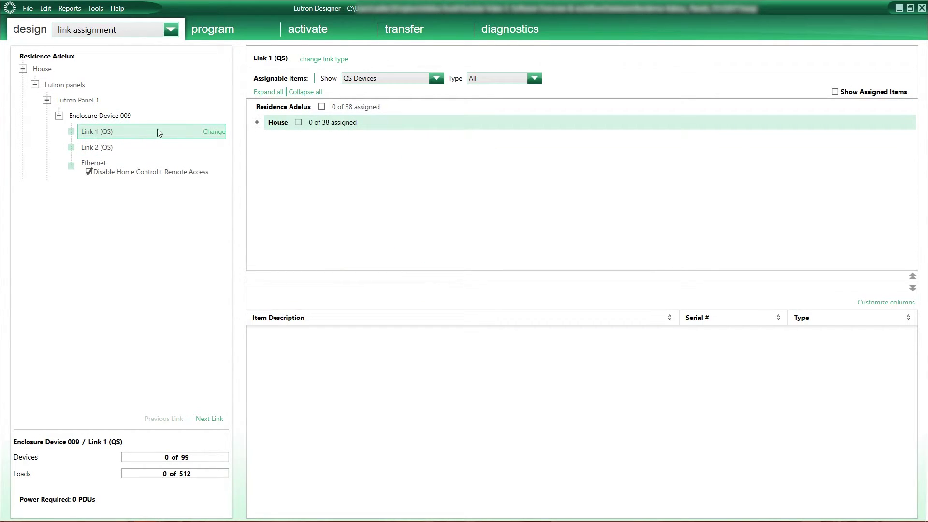
left_click(257, 123)
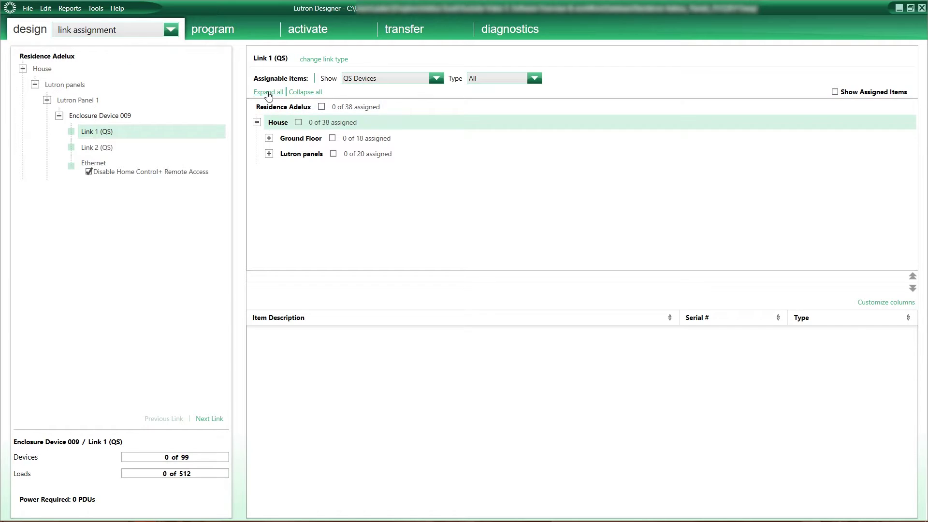
left_click(268, 91)
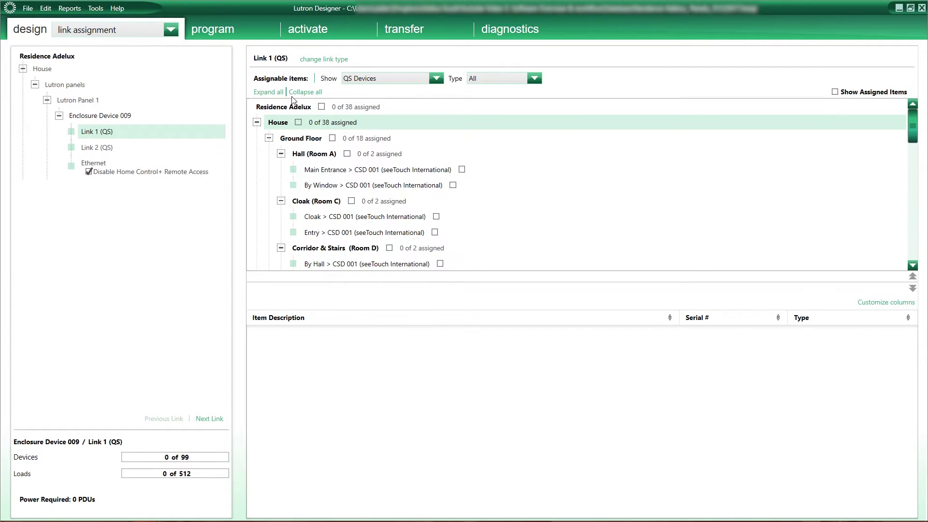
Put the Hall, Cloak and Corridor keypads and all 18 Ground Floor devices on Link 1 (QS).
left_click(461, 170)
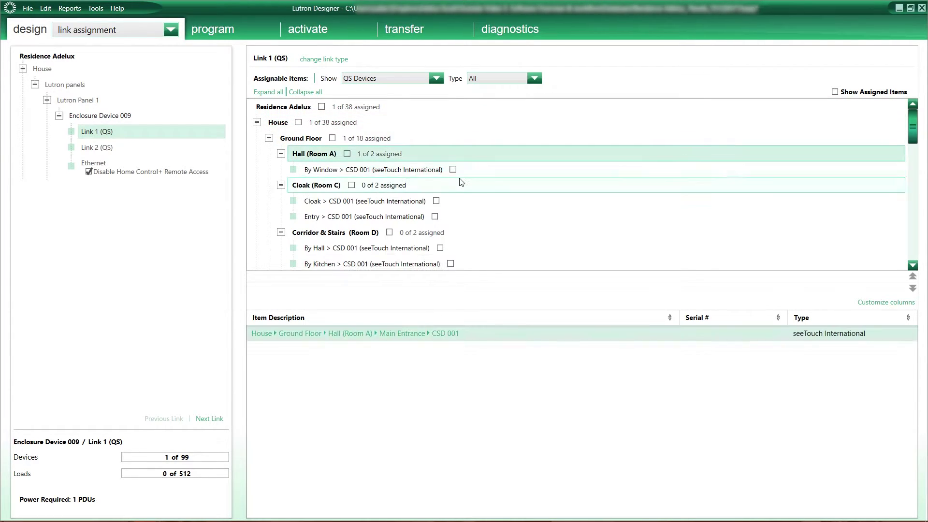
left_click(453, 170)
left_click(439, 172)
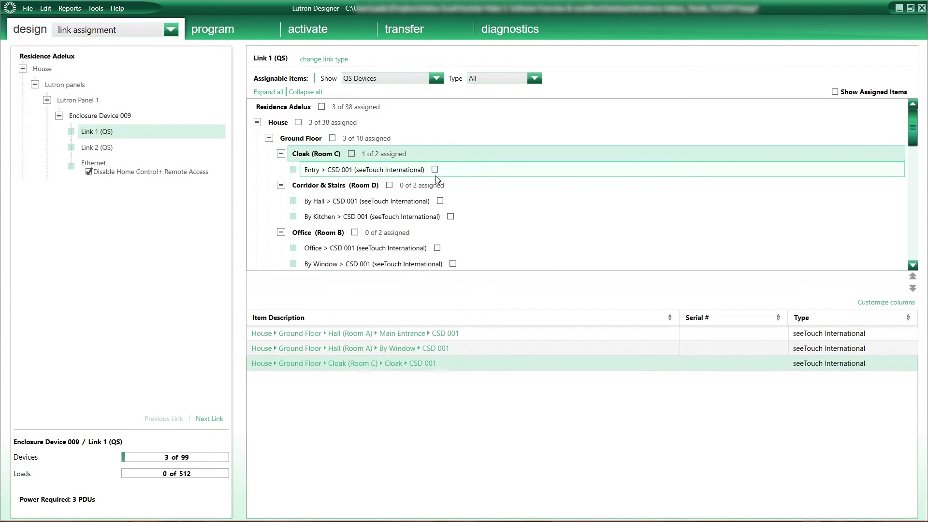
left_click(439, 173)
left_click(440, 169)
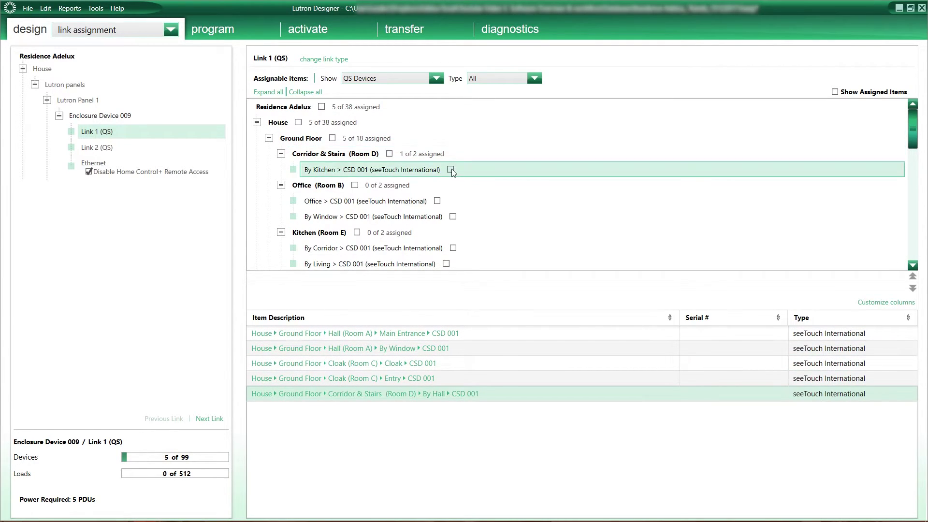
left_click(450, 170)
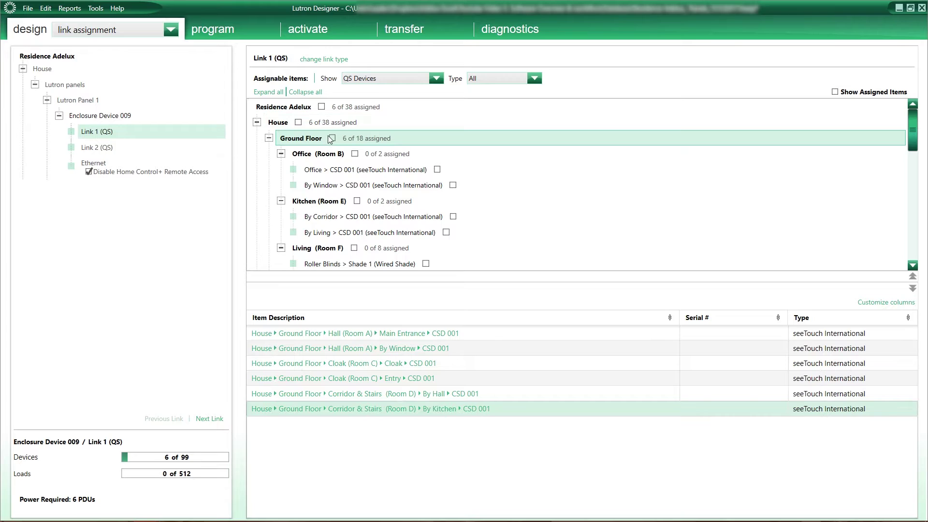
left_click(332, 138)
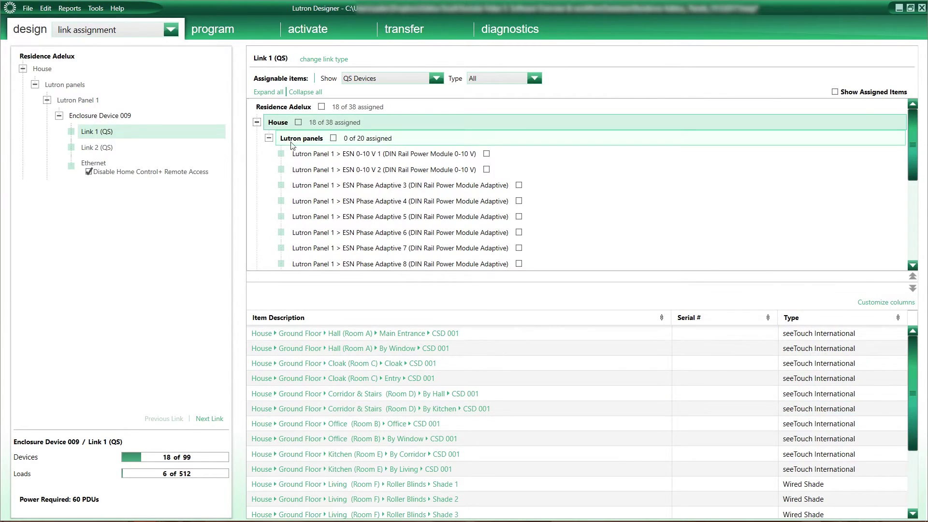
Put all 20 Lutron panels power modules on Link 2 (QS).
left_click(110, 150)
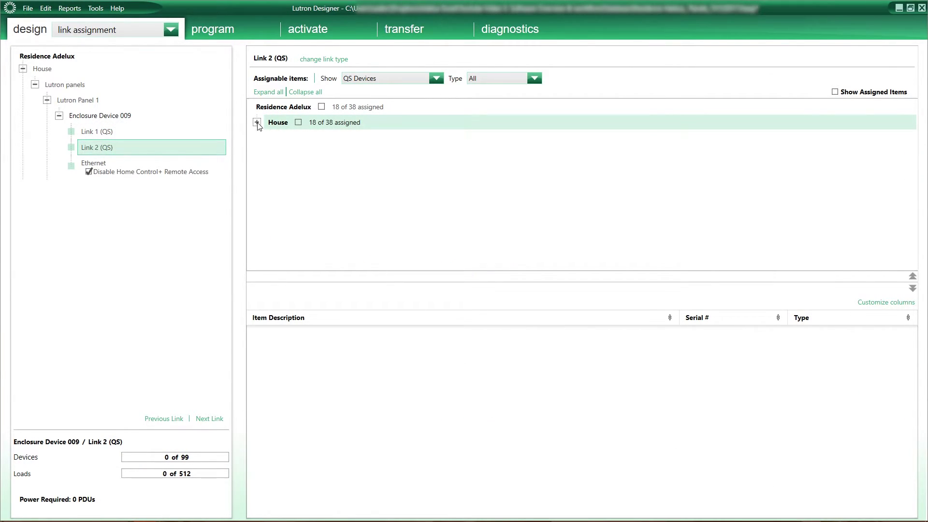
left_click(256, 122)
left_click(270, 139)
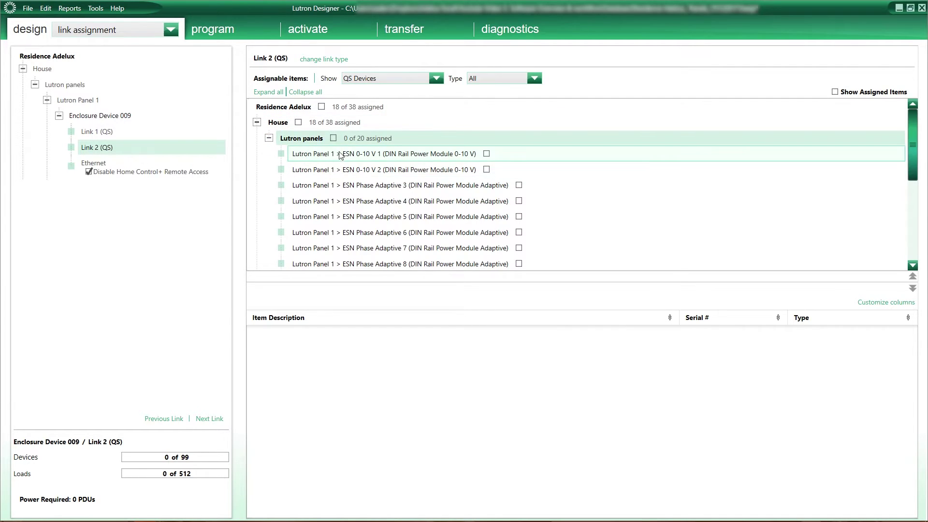
left_click(333, 139)
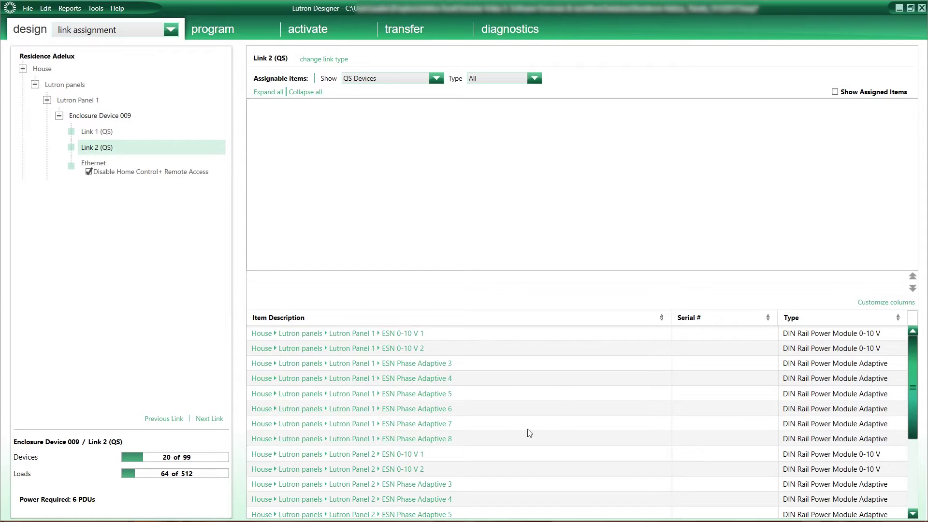
Show the empty line items table and select the first Model Number cell.
left_click(203, 136)
left_click(170, 30)
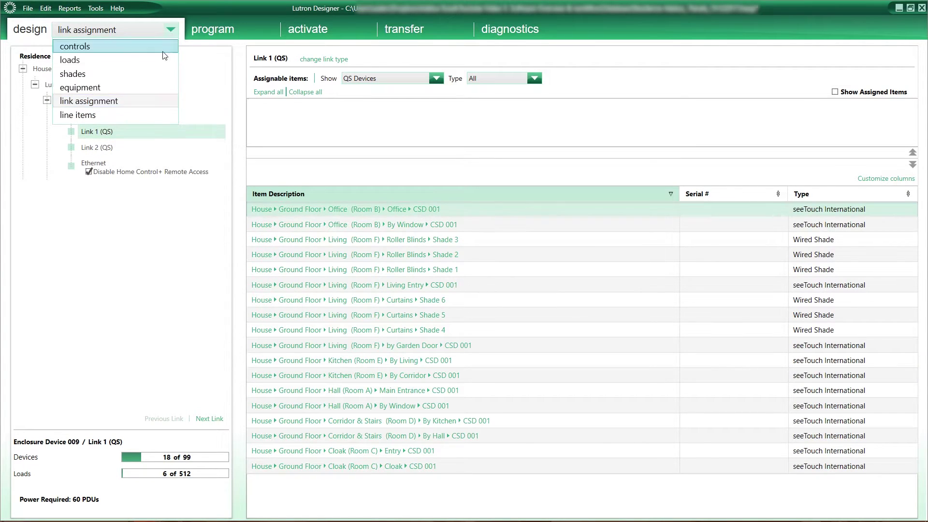
left_click(139, 115)
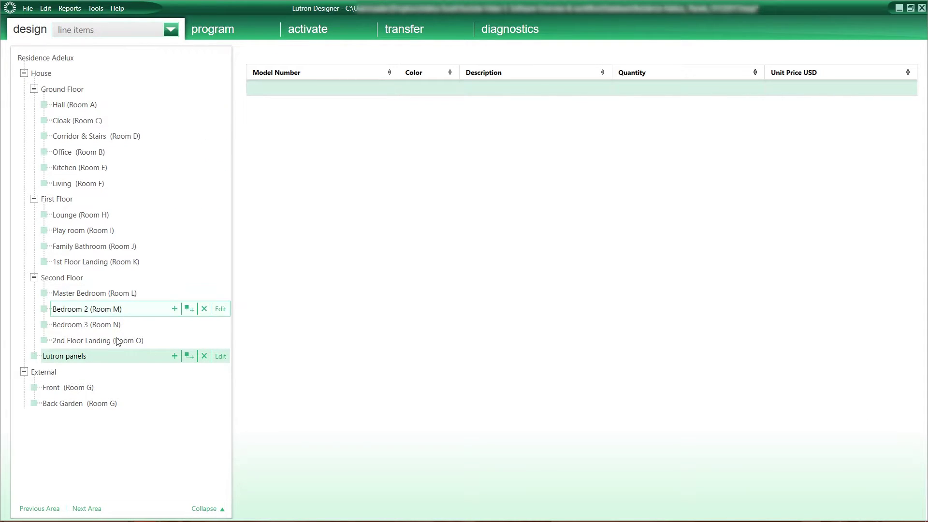
left_click(310, 94)
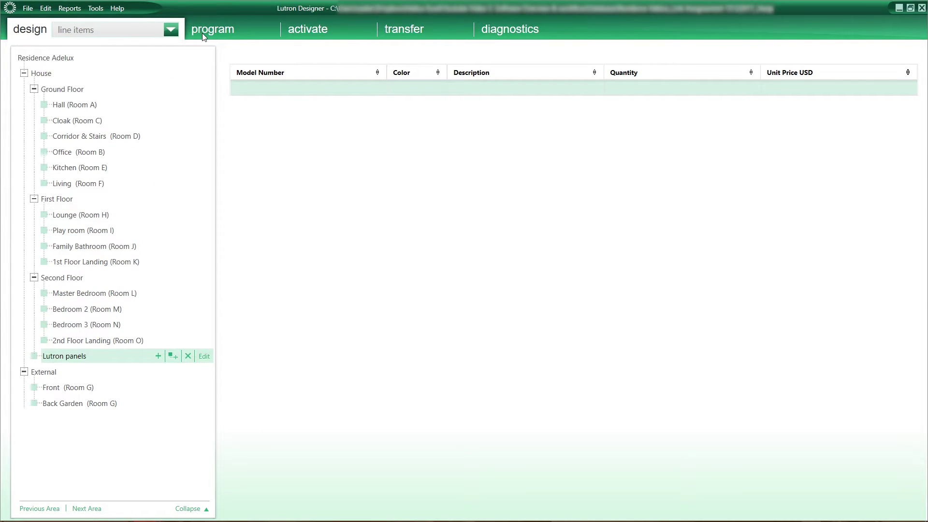
Open device programming for the Hall (Room A) Main Entrance keypad.
left_click(203, 33)
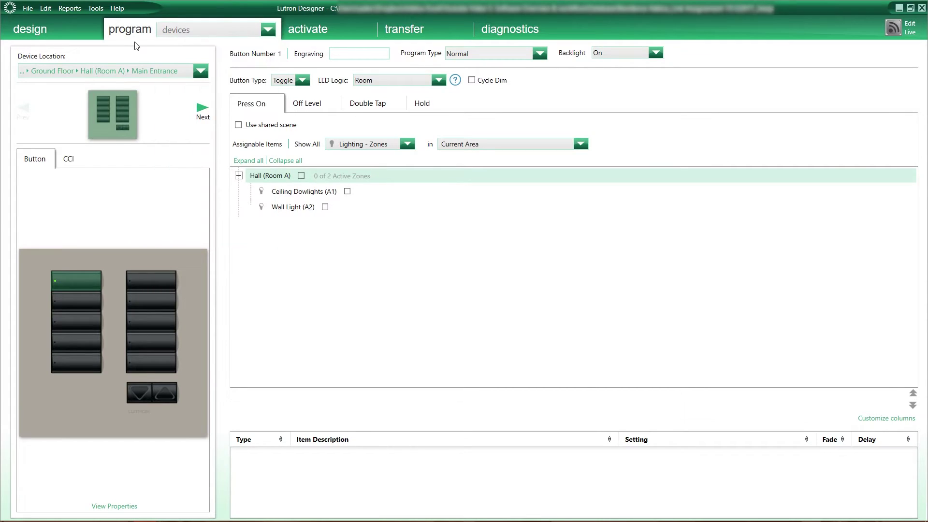
left_click(181, 33)
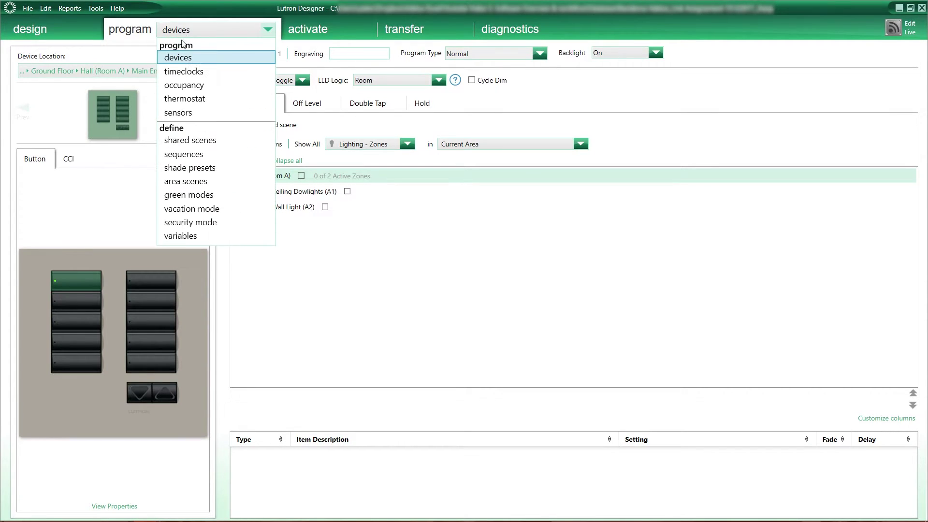
left_click(217, 57)
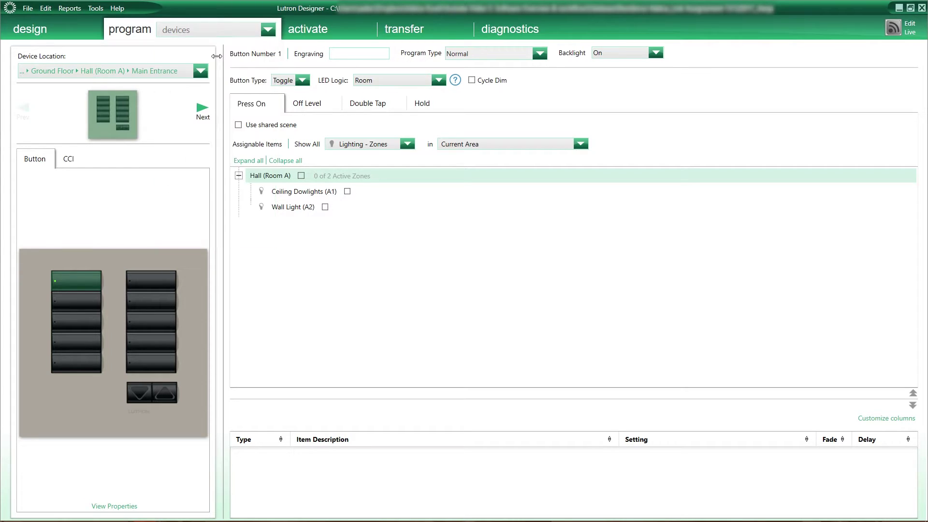
Preview other rooms' keypads from the Device Location list, ending on Living's by Garden Door keypad.
left_click(200, 72)
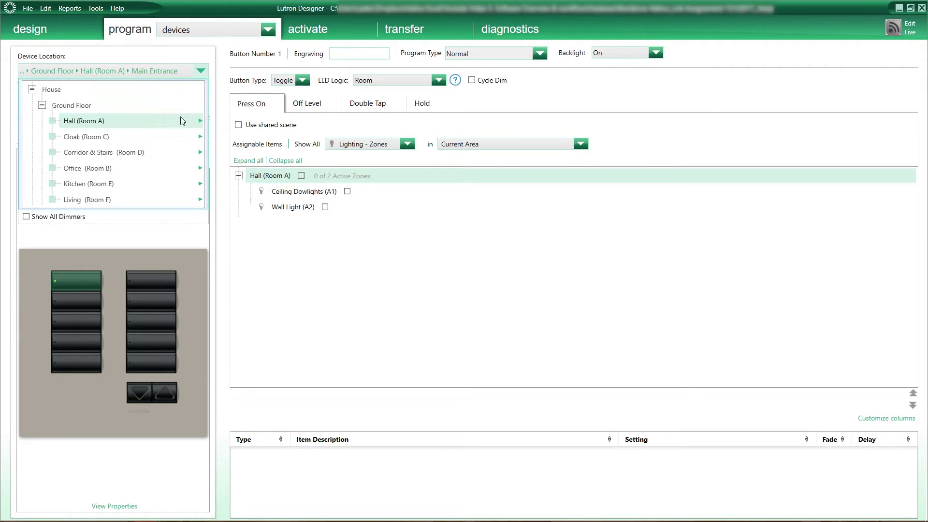
mouse_move(181, 120)
mouse_move(138, 140)
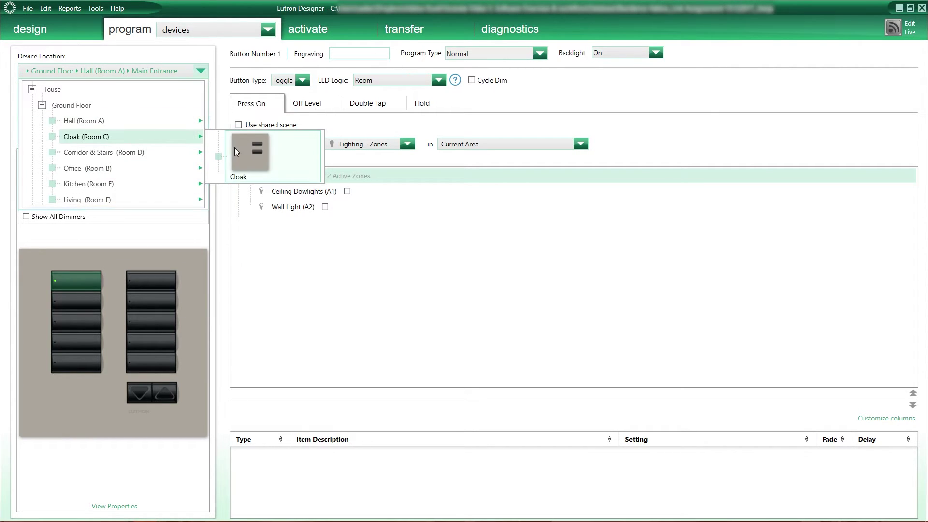
mouse_move(243, 151)
mouse_move(148, 154)
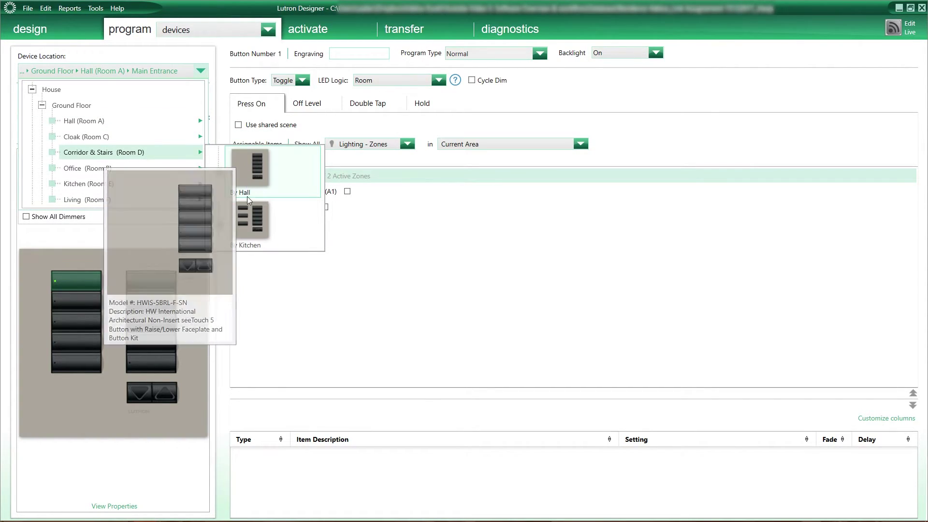
mouse_move(249, 217)
mouse_move(154, 200)
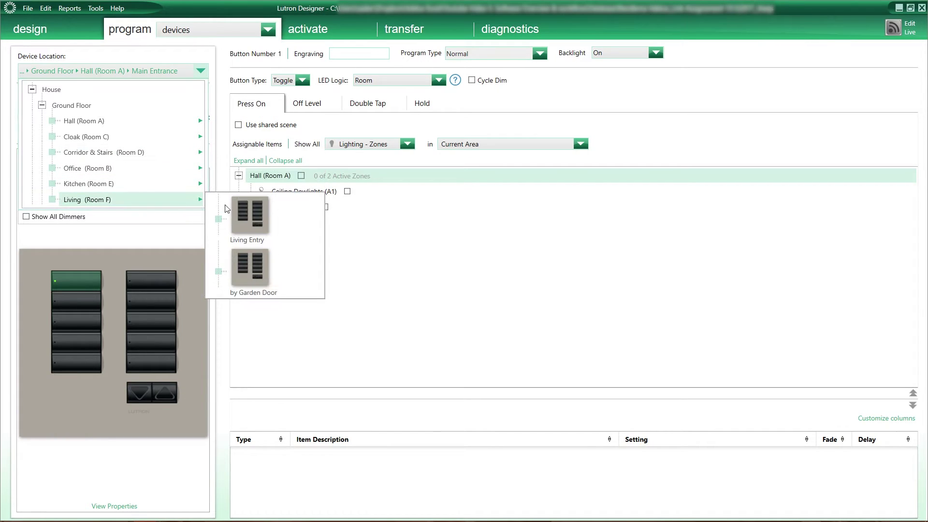
Move from the by Garden Door keypad to the Living Entry keypad in Living.
left_click(255, 271)
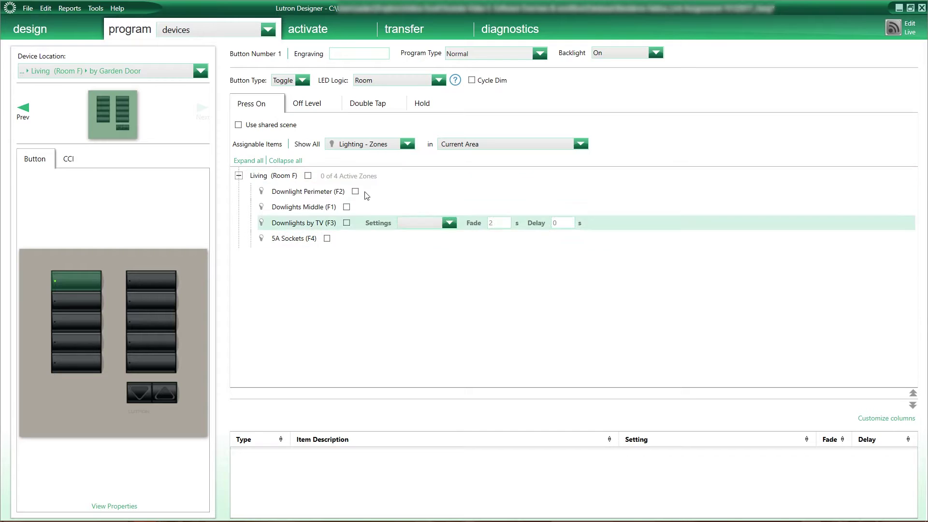
left_click(379, 144)
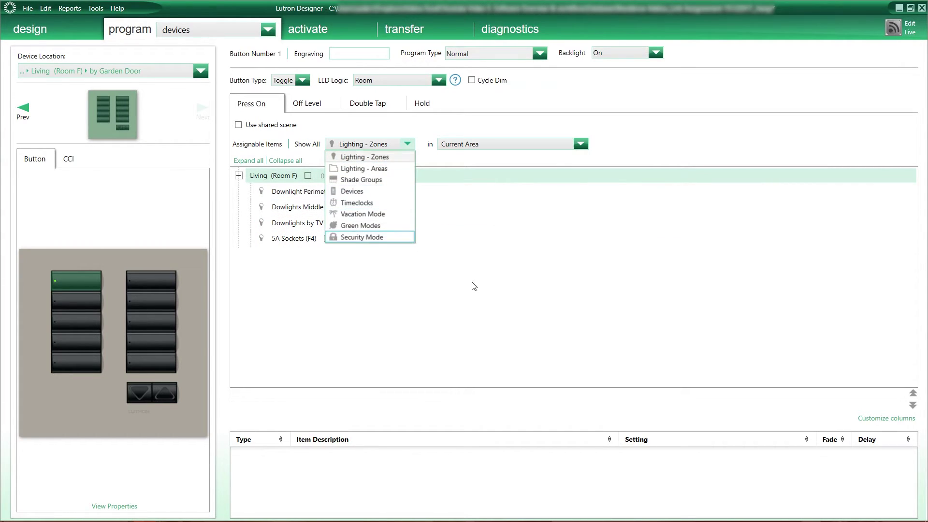
left_click(517, 144)
left_click_drag(580, 218, 580, 336)
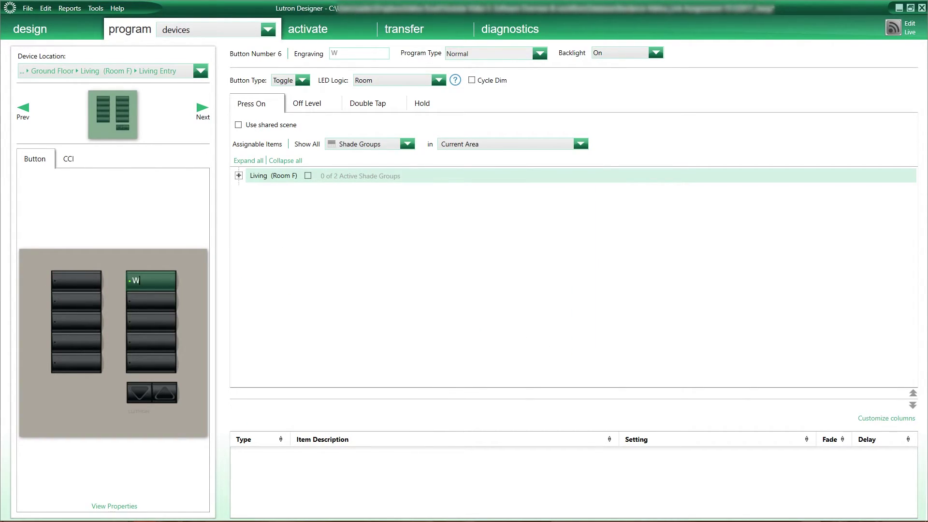
left_click(151, 281)
Program button 7's TV scene: Downlight Perimeter 75%, Dowlights Middle 75%, Downlights by TV 100%.
left_click(239, 176)
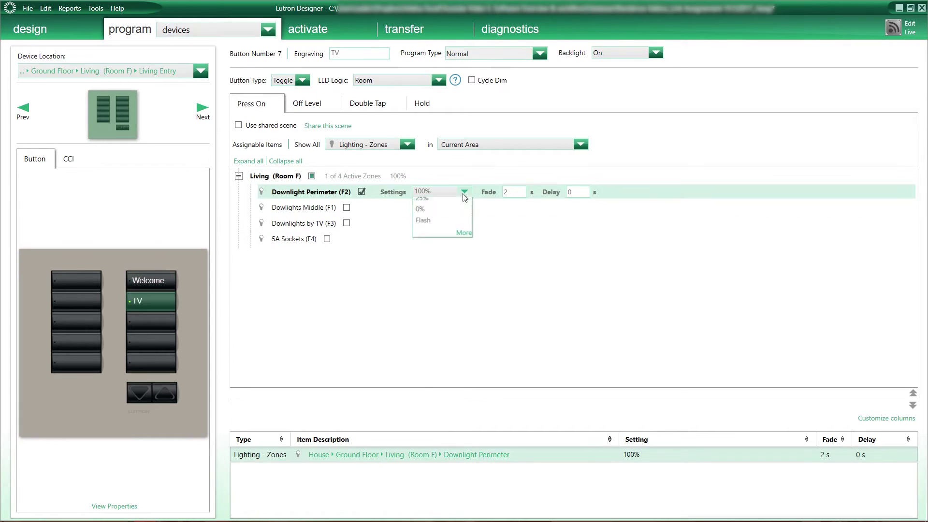
left_click(416, 227)
left_click(352, 208)
left_click(455, 207)
left_click(447, 242)
left_click(347, 223)
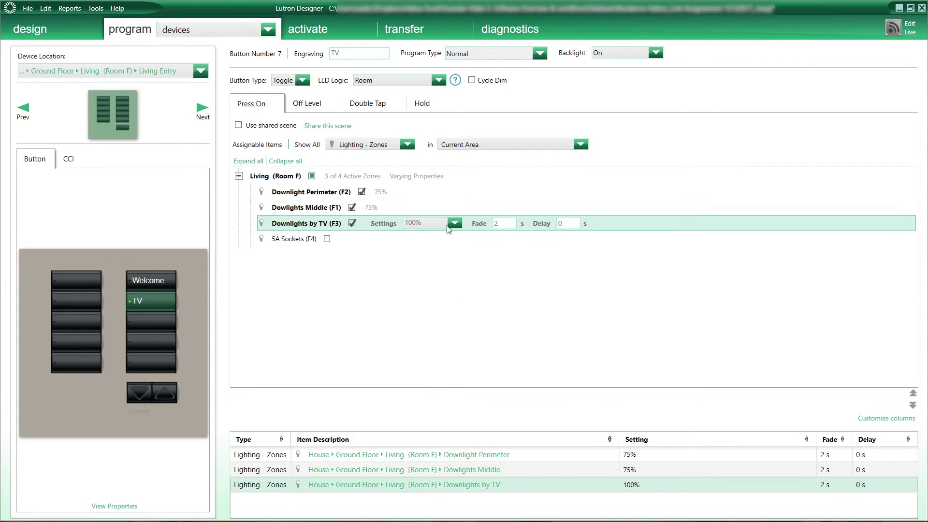
left_click(454, 223)
Engrave button 8 'Reading' and the next button 'Movie', including all four Living zones with their levels.
left_click(411, 292)
double_click(151, 320)
type("Reading")
key("Tab")
type("Movie")
left_click(356, 191)
left_click(347, 207)
left_click(347, 223)
Engrave button 10 as 'Goodbye'.
left_click(328, 238)
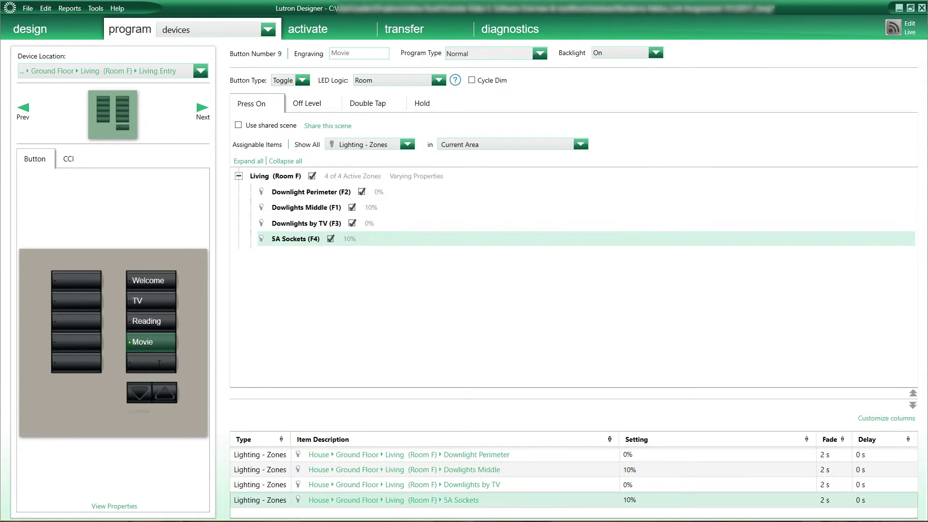
double_click(151, 361)
type("Goodbye")
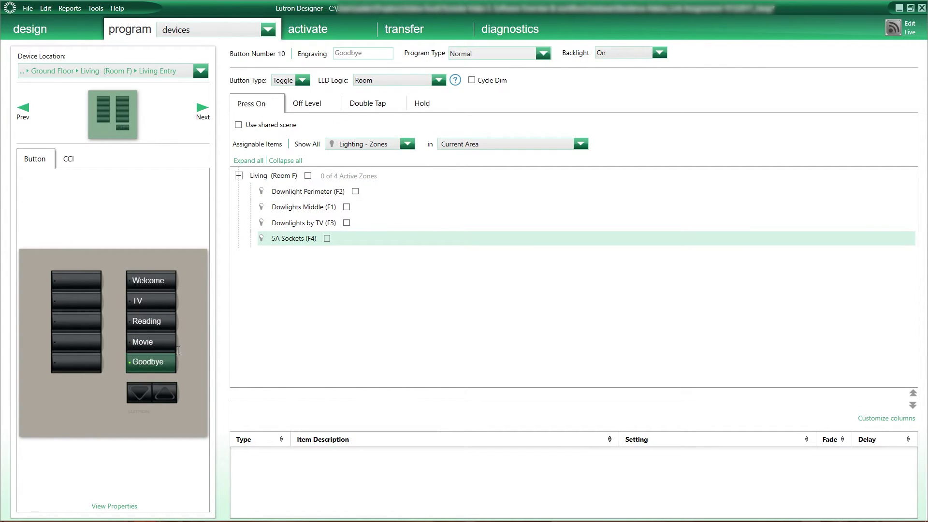
key("Tab")
Give the Blinds button a grid icon and list shade groups as assignable items.
left_click(94, 280)
left_click(190, 412)
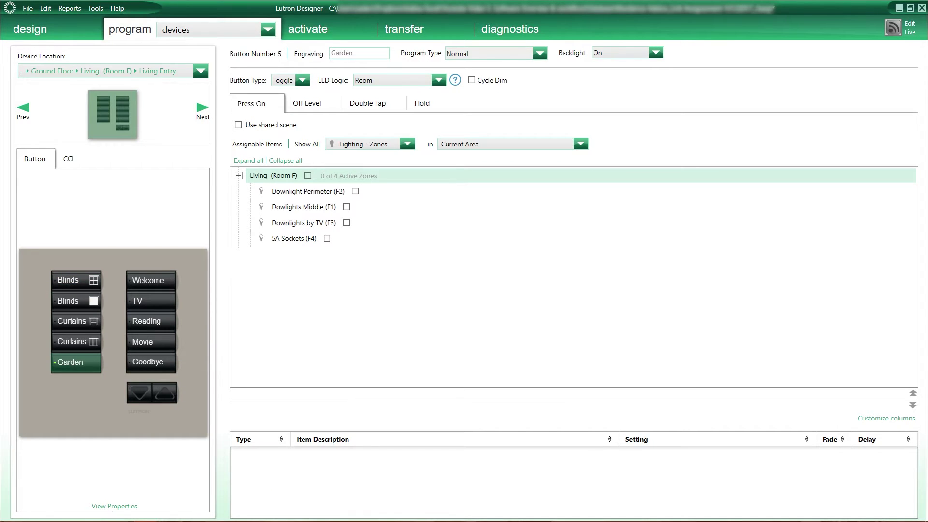
left_click(105, 280)
left_click(367, 144)
left_click(364, 180)
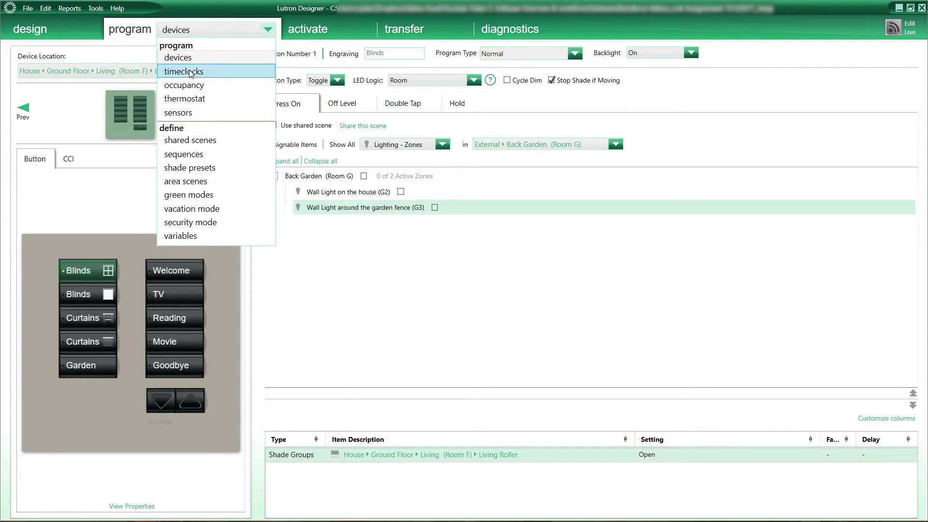
Add a 'Garden Lights ON' timeclock event 30 minutes before sunrise, turning on all External zones.
left_click(189, 71)
left_click(114, 128)
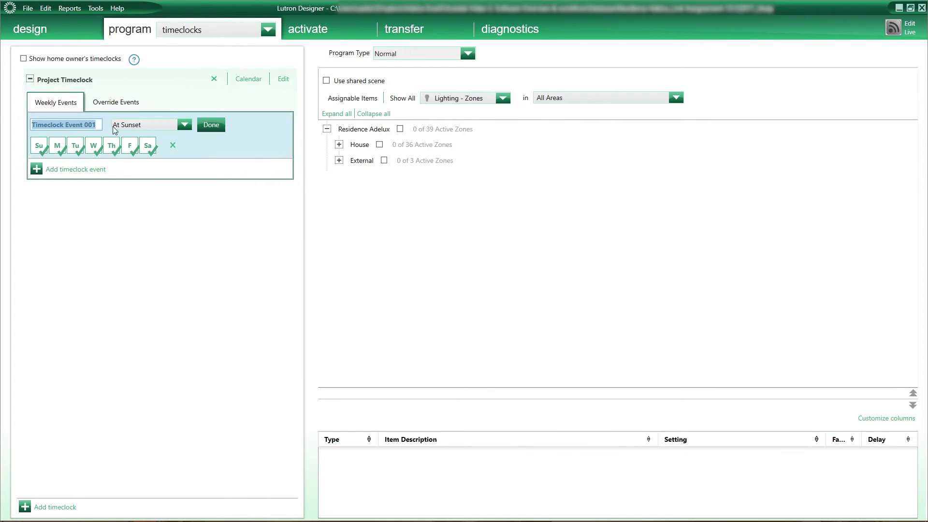
type("Garden Lights ON")
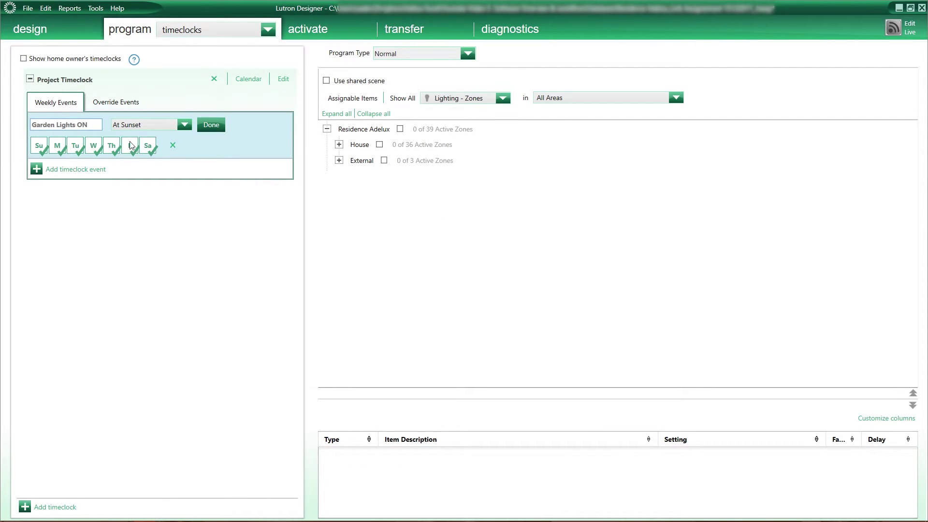
left_click(183, 126)
left_click(152, 172)
type("030")
key("Return")
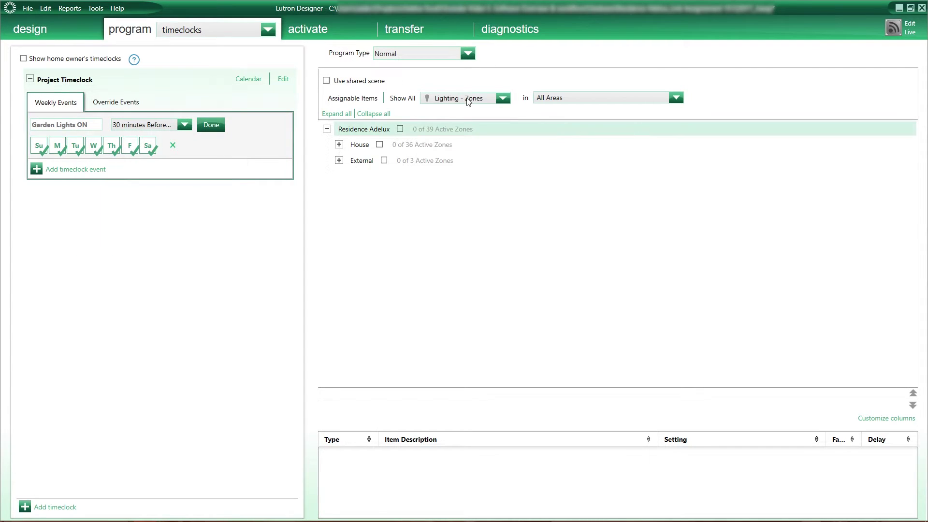
double_click(361, 161)
left_click(372, 129)
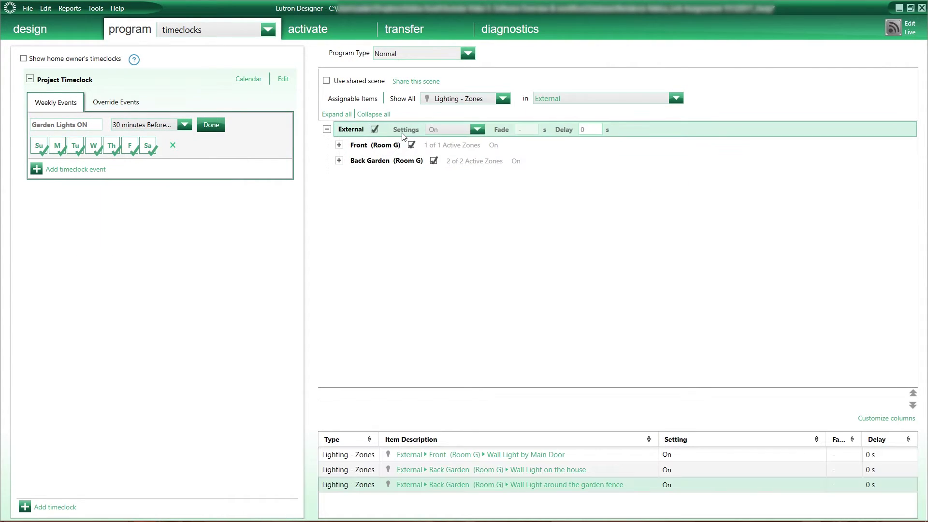
Add a Garden Light OFF event and a 'Living Room Blinds Close' event.
left_click(74, 170)
type("Garden ")
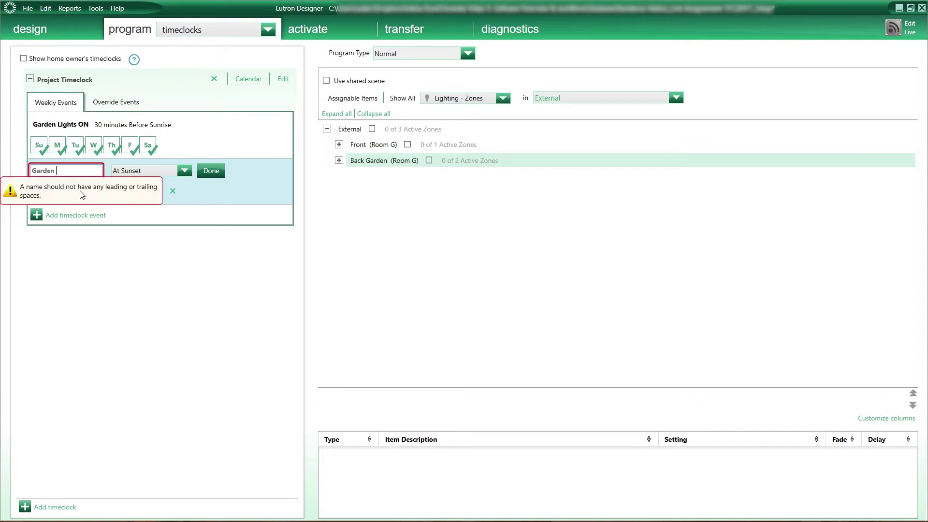
type("Light OFF")
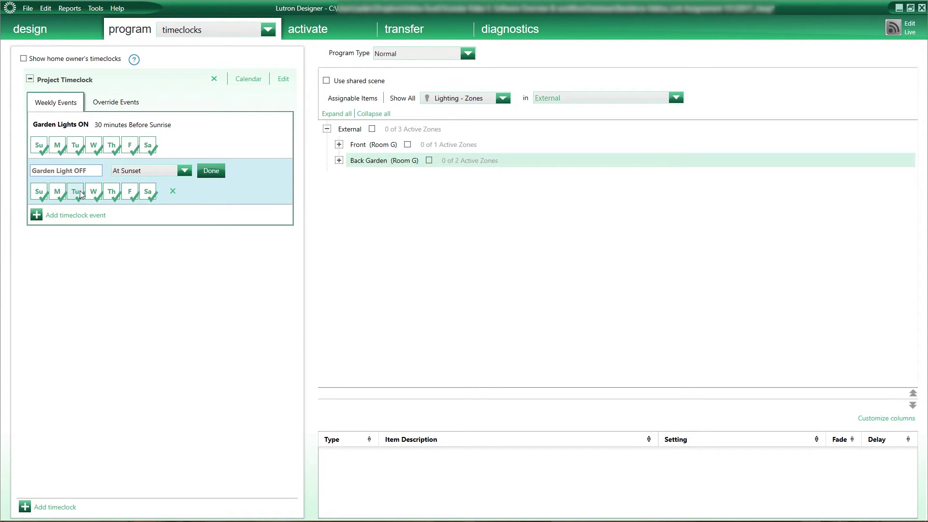
type("ng Room")
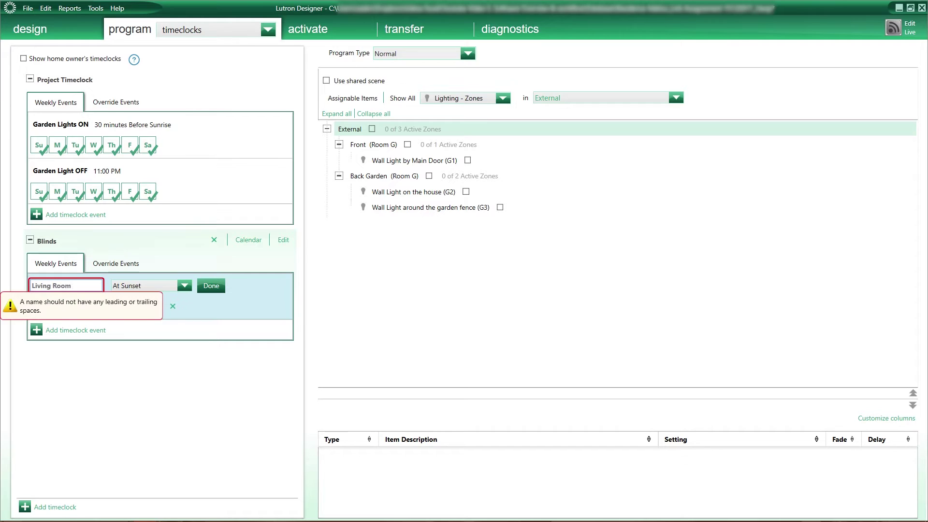
type(" Blinds Close")
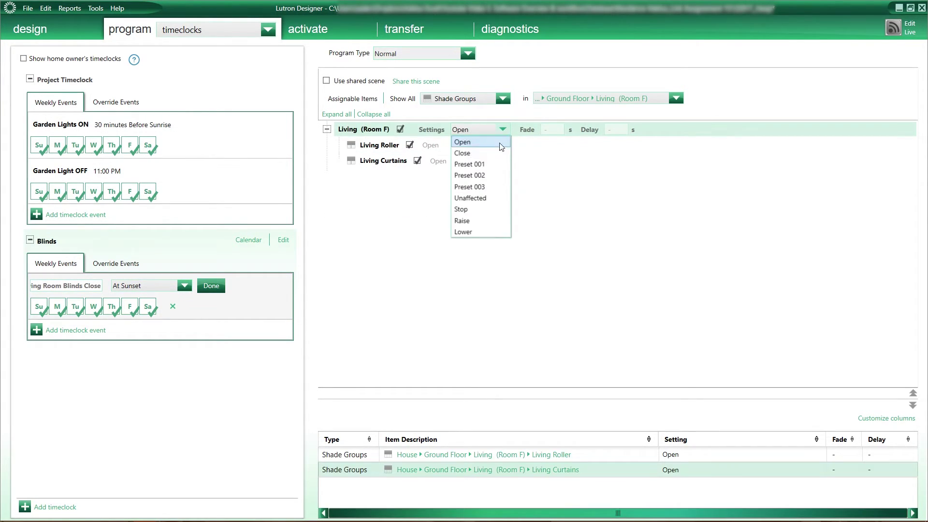
left_click(267, 29)
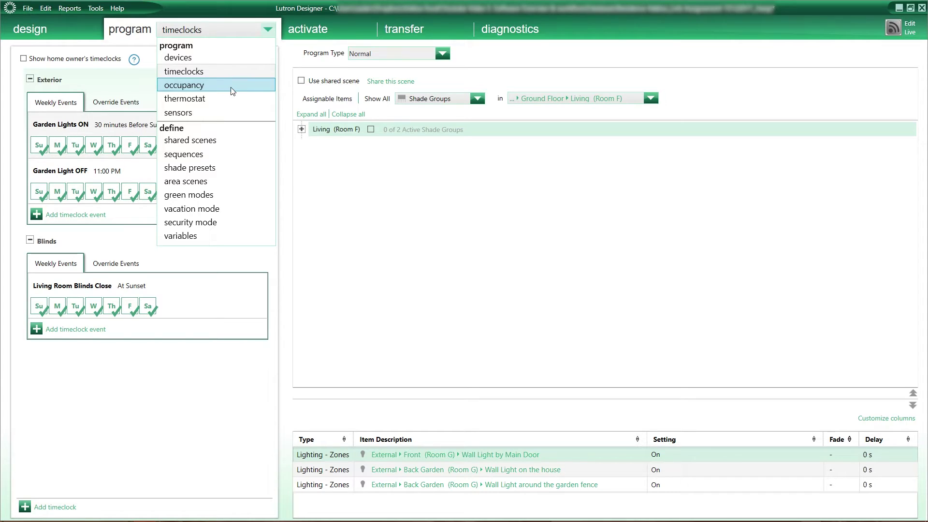
Make Cloak (Room C)'s lighting zones turn on when occupied.
left_click(232, 91)
left_click(188, 71)
left_click(189, 117)
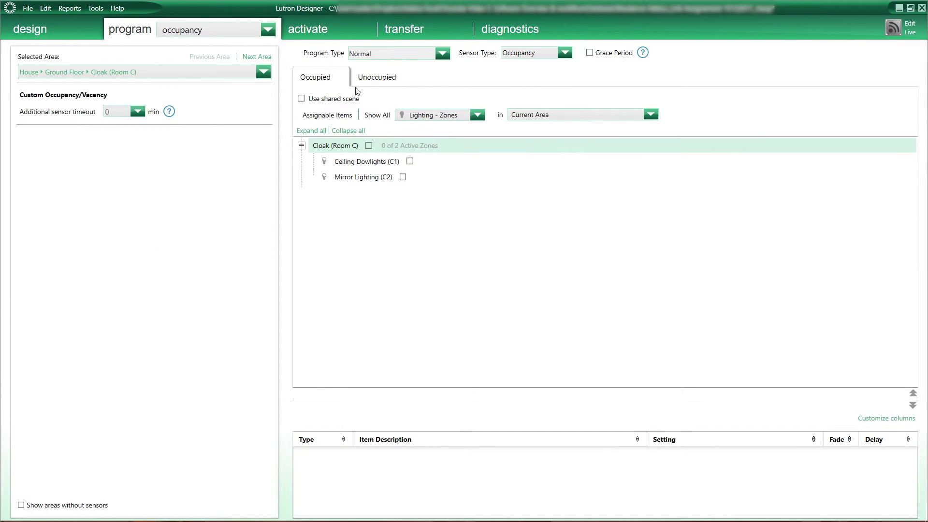
left_click(369, 145)
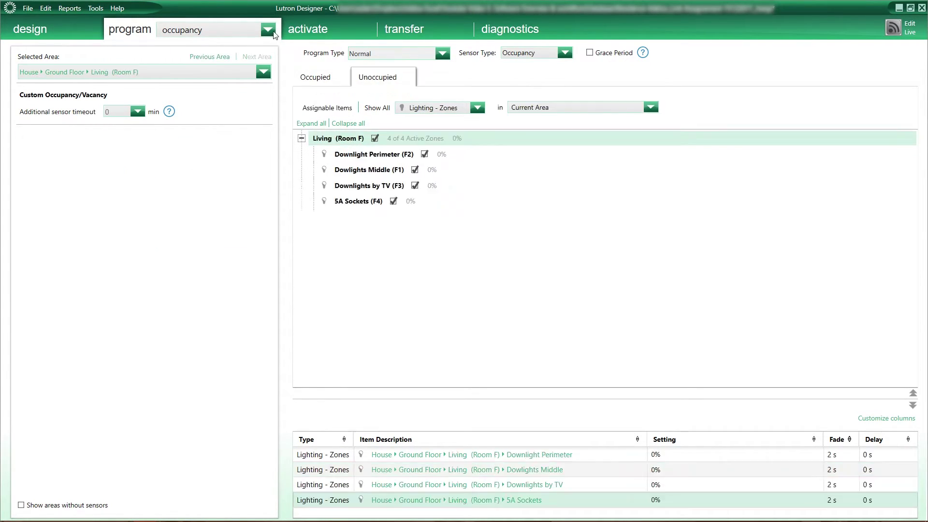
Look over the thermostat programming page and the page and view lists without changing anything.
left_click(267, 30)
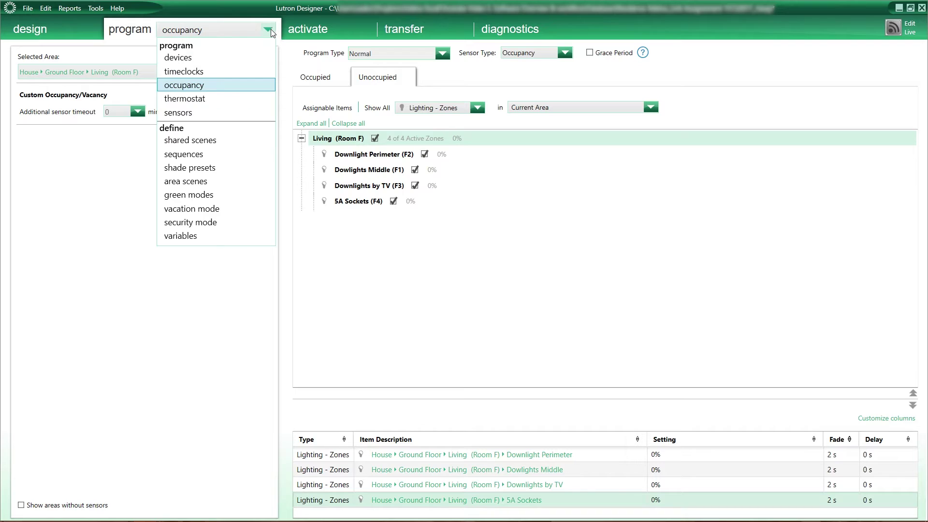
left_click(237, 98)
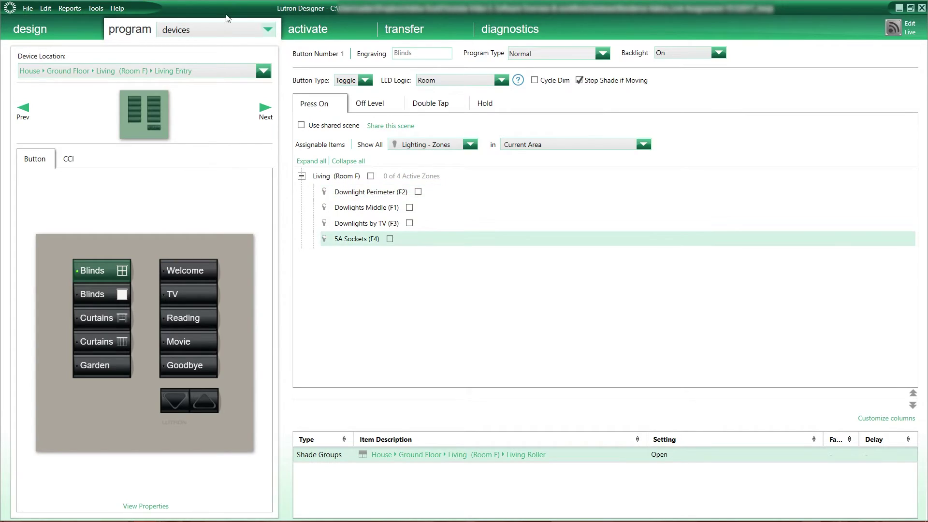
left_click(205, 35)
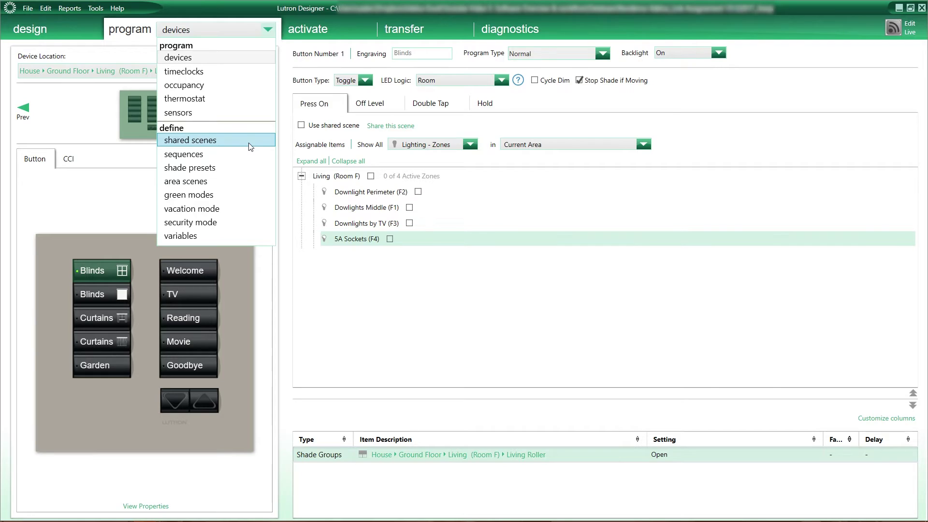
key("Escape")
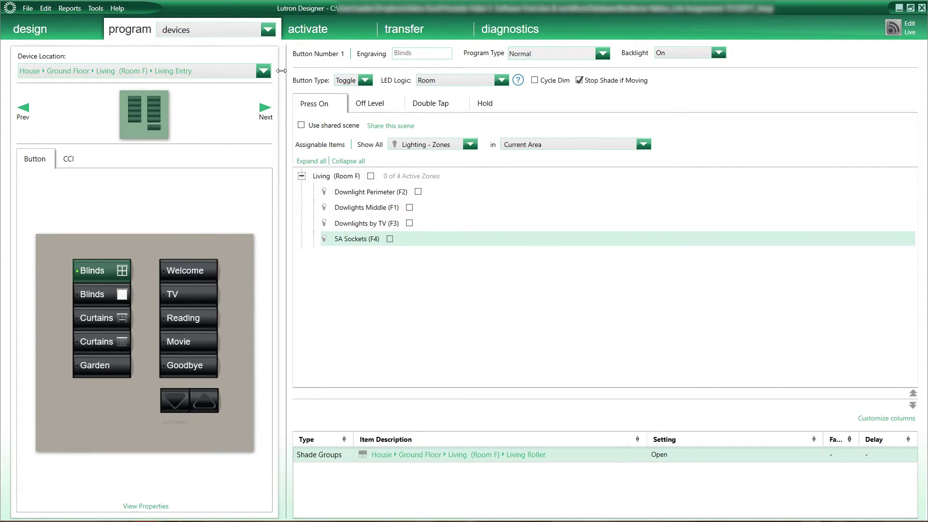
left_click(249, 29)
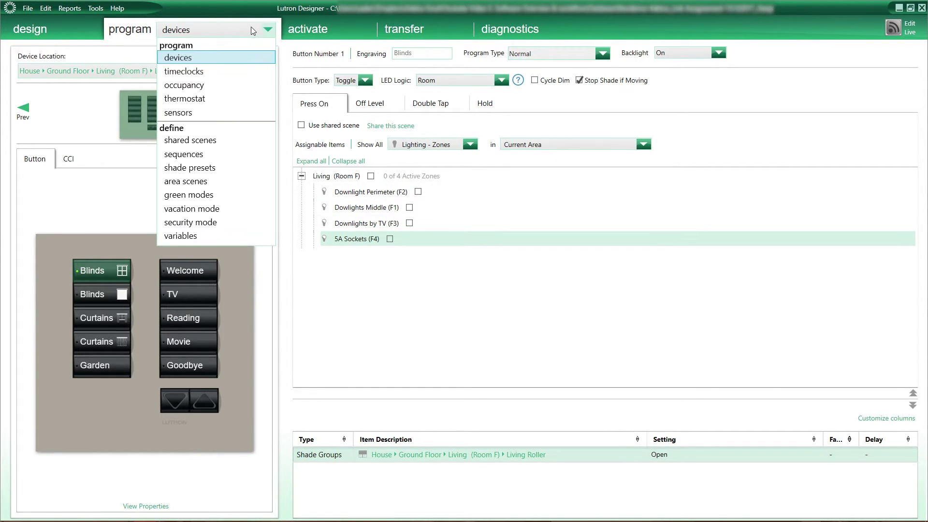
left_click(255, 31)
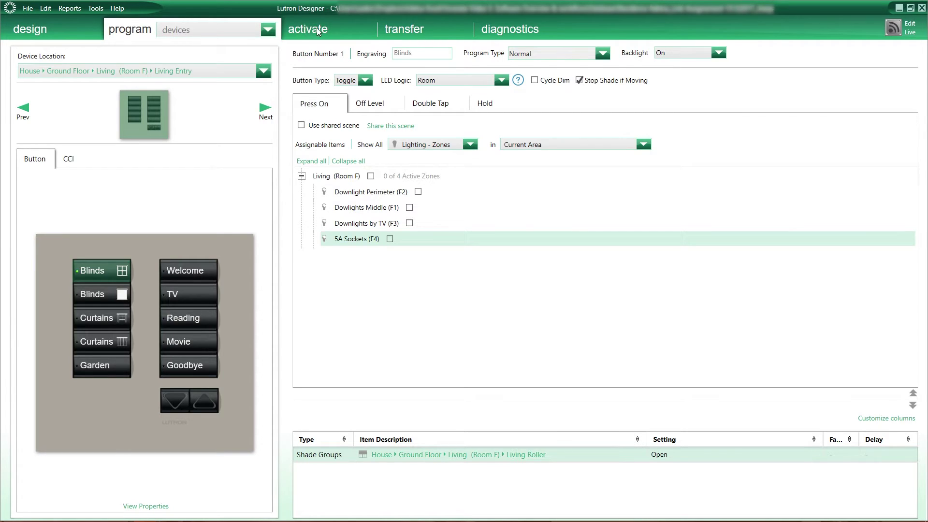
In the processors activation view, turn off DHCP for Enclosure Device 004 and expand its advanced network settings.
left_click(318, 30)
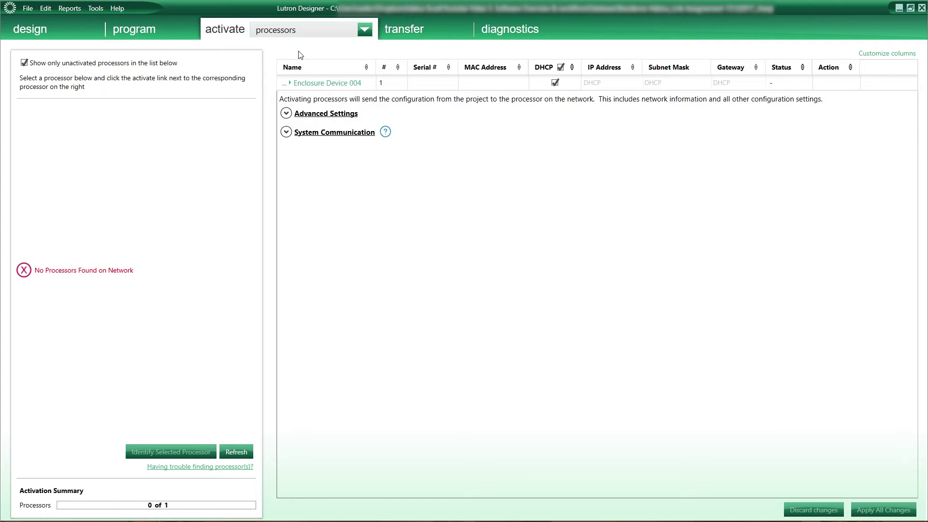
left_click(311, 33)
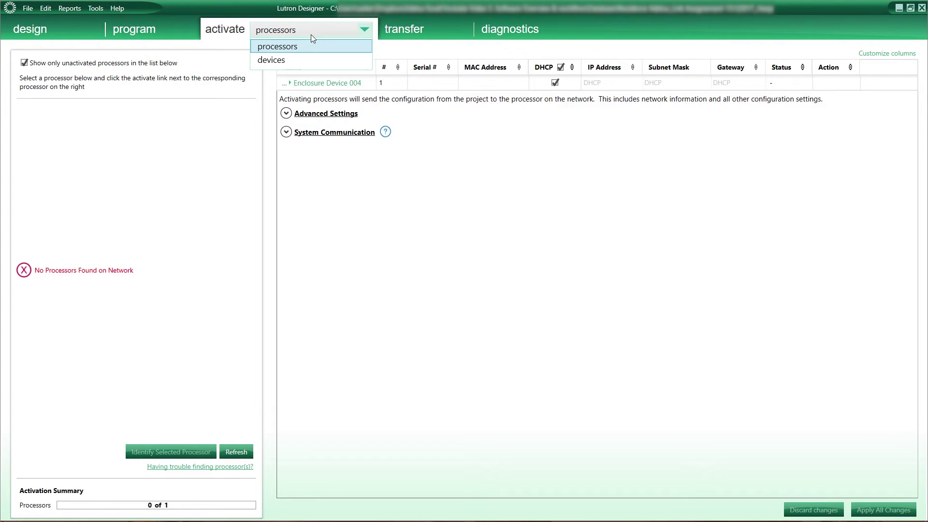
left_click(328, 52)
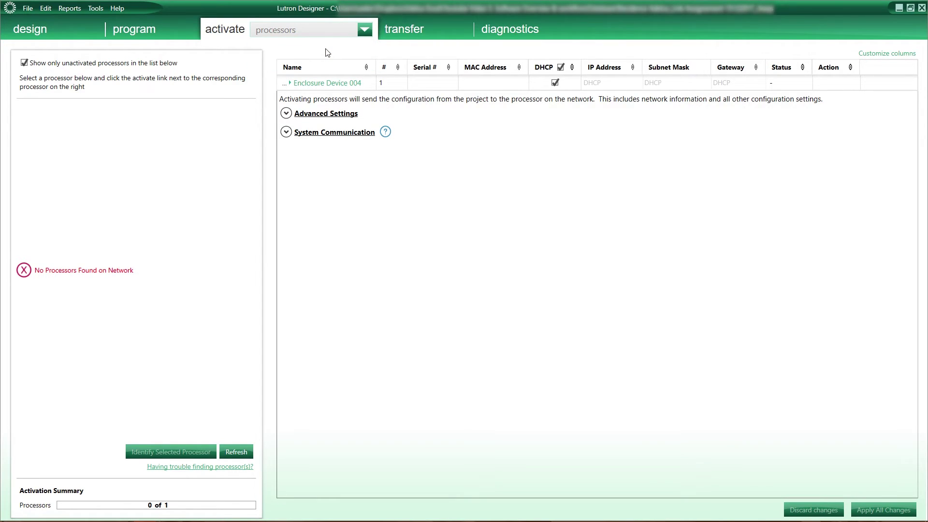
left_click(555, 82)
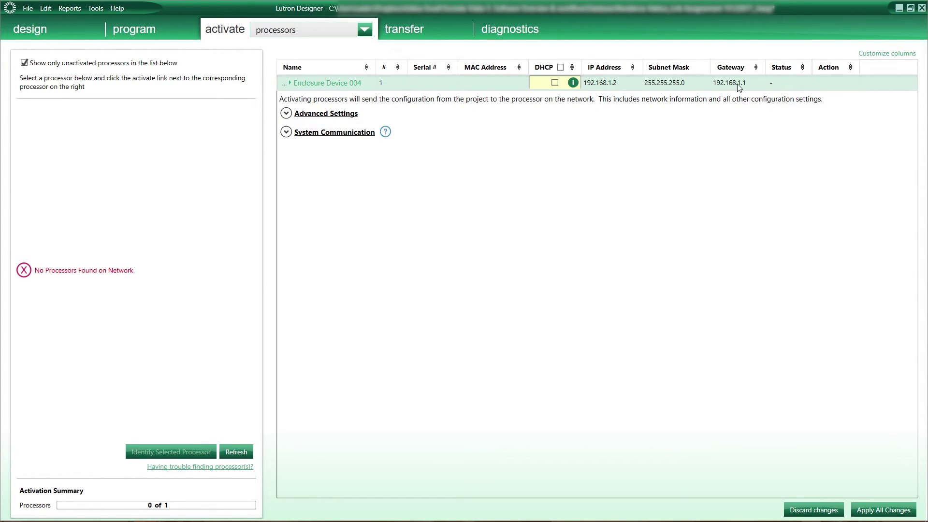
left_click(286, 113)
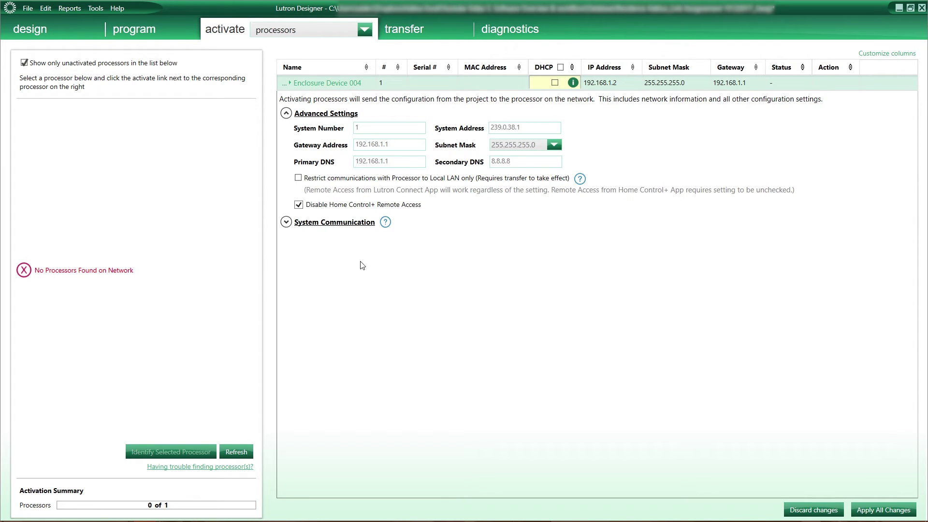
left_click(276, 29)
Show Enclosure Device 004's Link 2 (QS) devices in the device activation list.
left_click(271, 58)
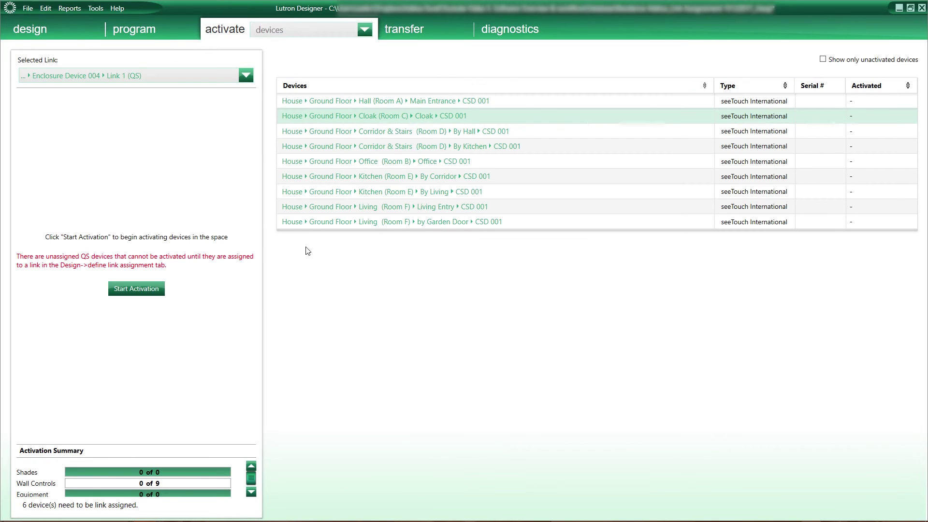
left_click(219, 76)
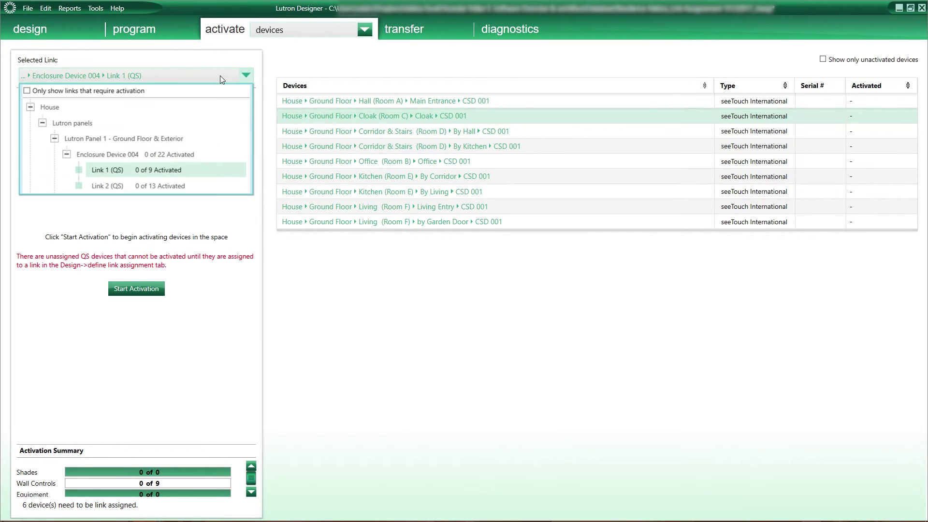
left_click(201, 170)
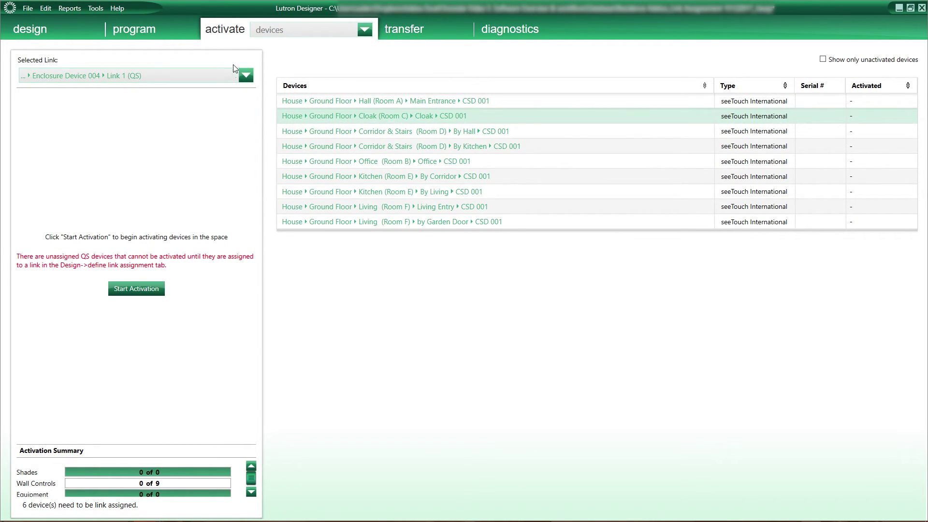
left_click(245, 76)
left_click(208, 171)
left_click(245, 76)
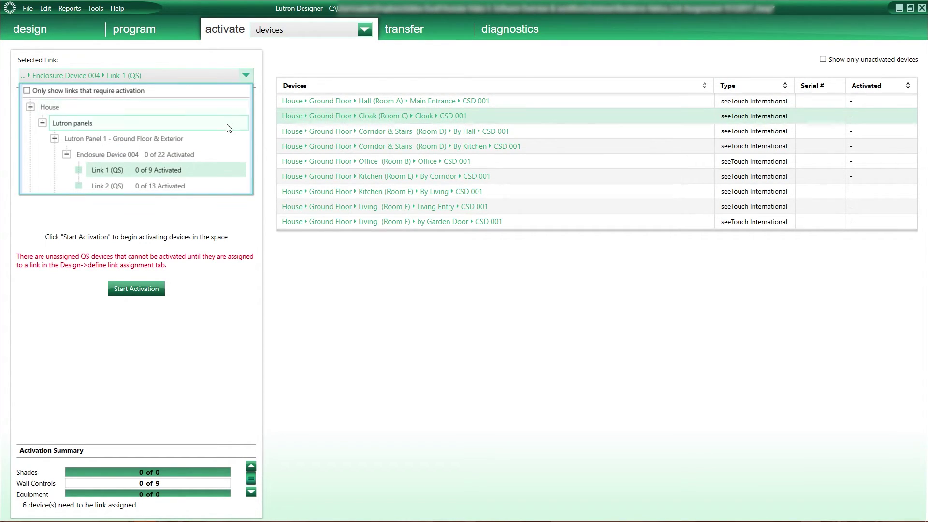
left_click(215, 185)
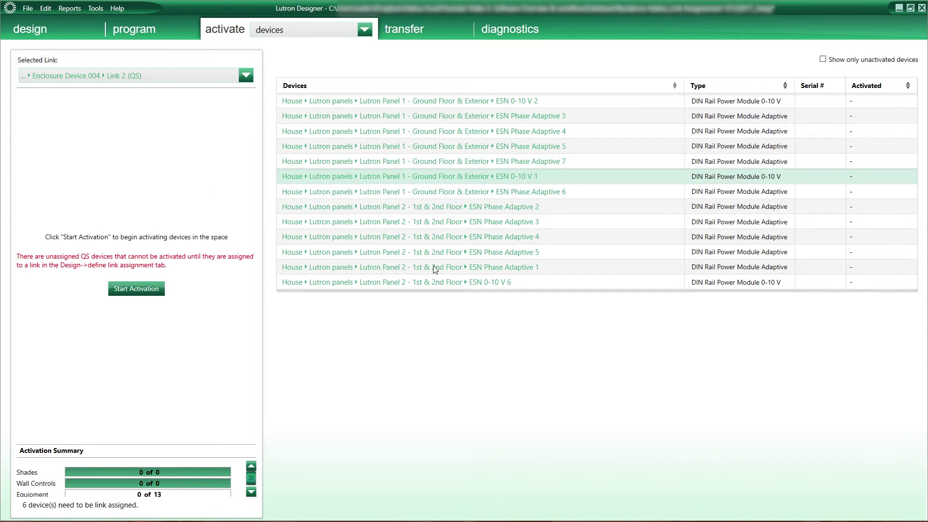
left_click(410, 29)
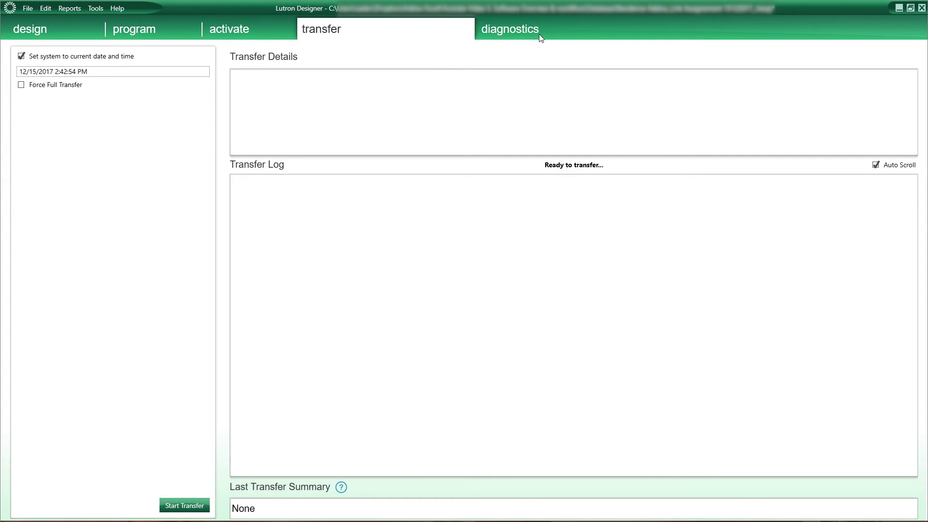
In identify loads diagnostics, filter the load list by Lights, Motors, Contact Closures, then Shades.
left_click(509, 30)
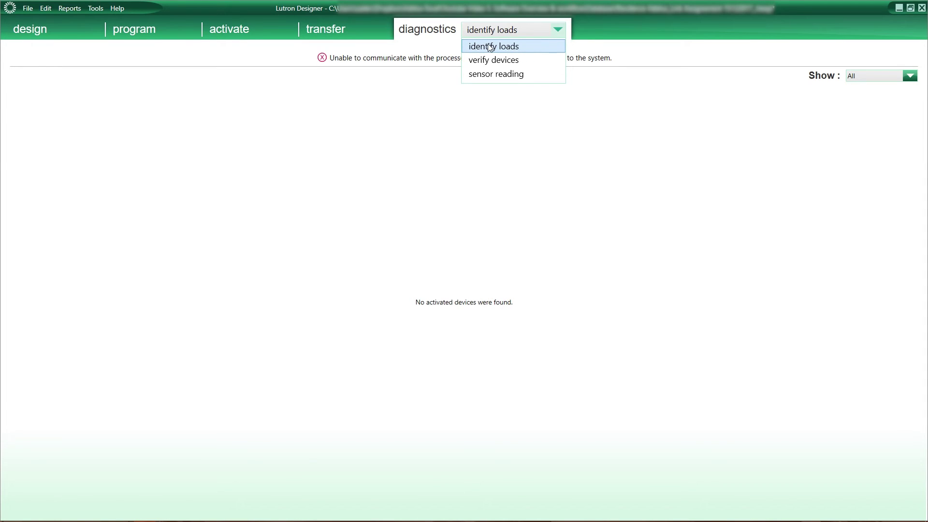
left_click(518, 46)
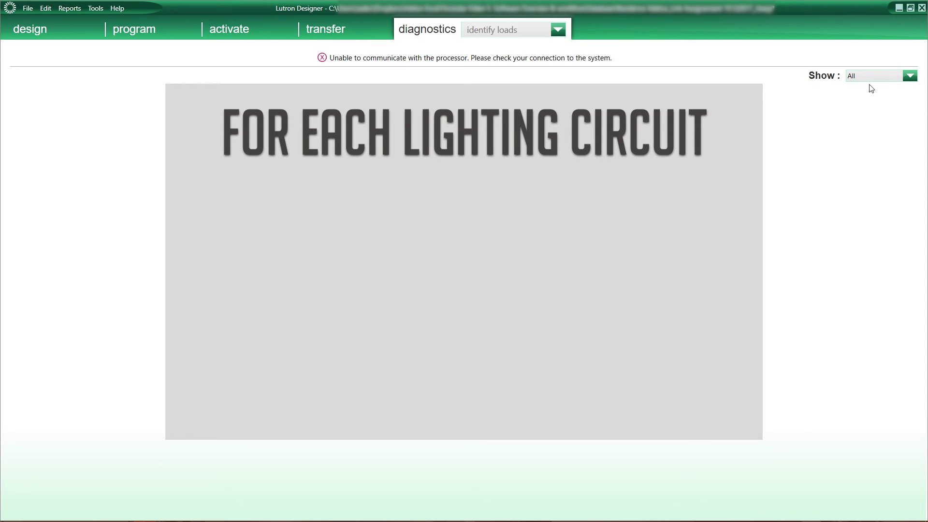
left_click(882, 78)
left_click(876, 99)
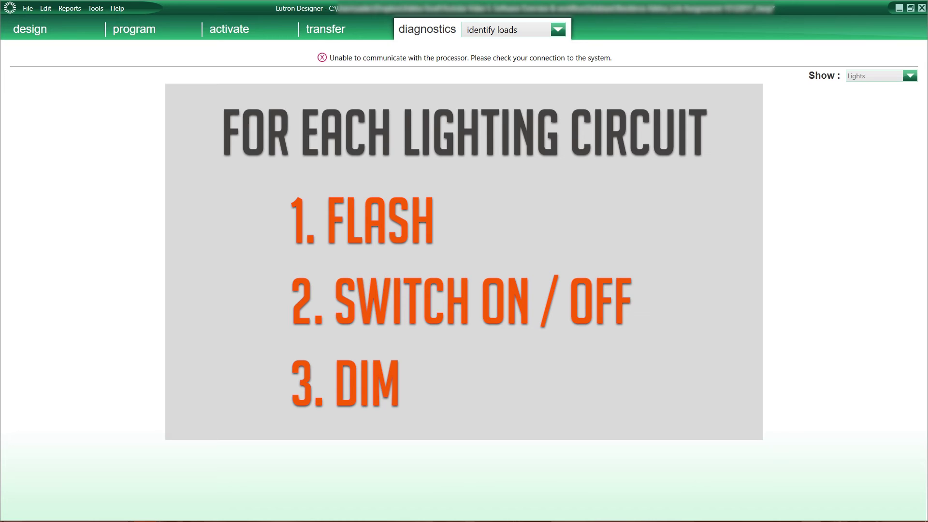
left_click(888, 76)
left_click(894, 133)
left_click(897, 77)
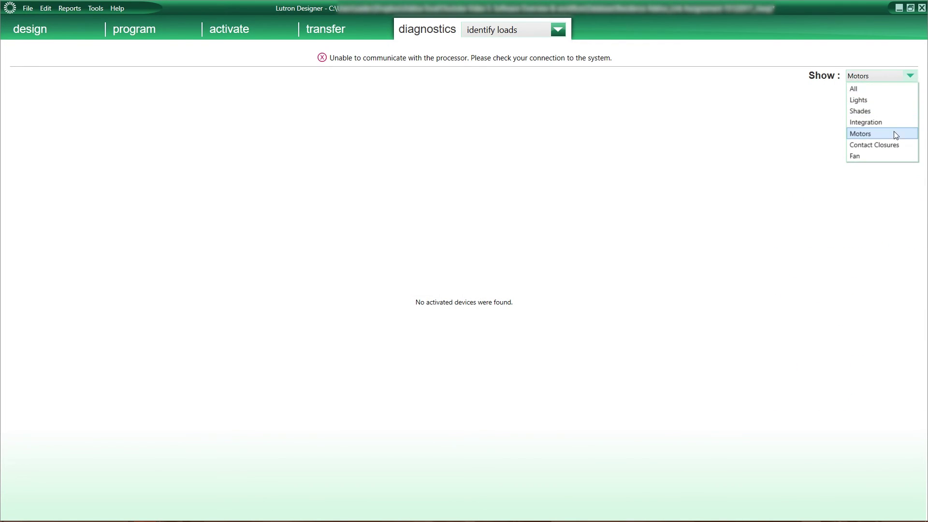
left_click(893, 144)
left_click(892, 79)
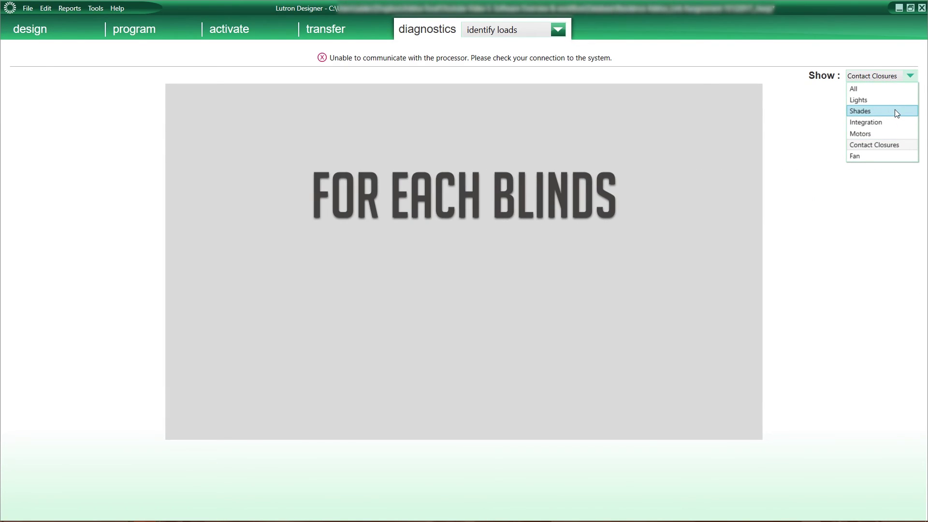
left_click(895, 110)
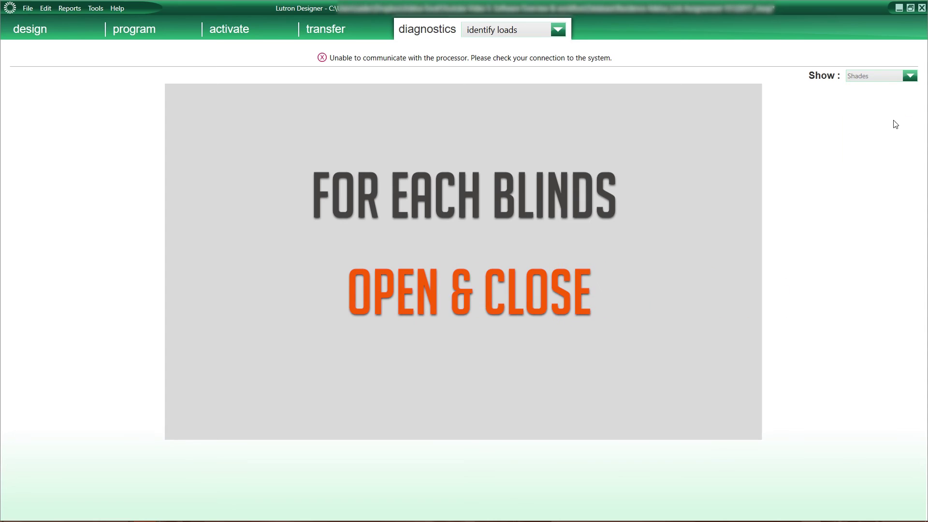
left_click(535, 37)
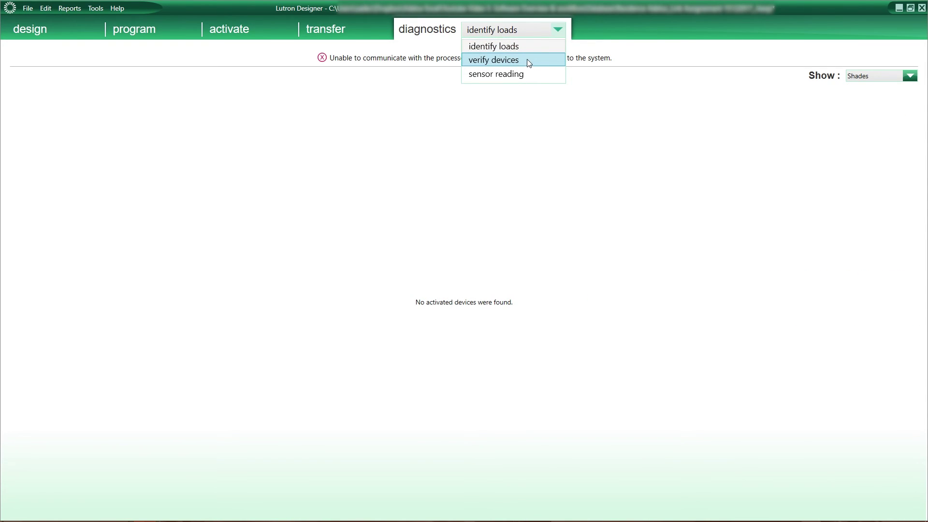
Switch the diagnostics mode to verify devices.
left_click(526, 60)
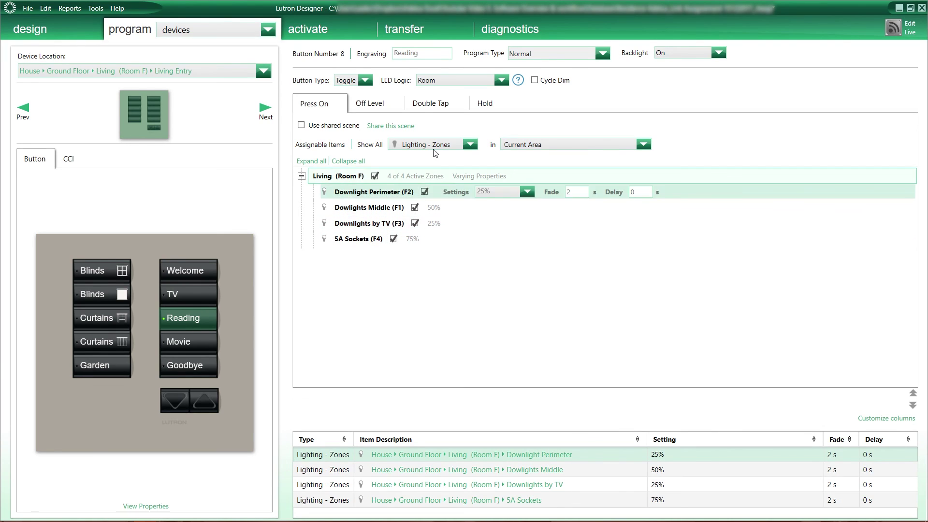
Add the Living (Room F) Living Roller shade group to the Reading button at Preset 001.
left_click(434, 150)
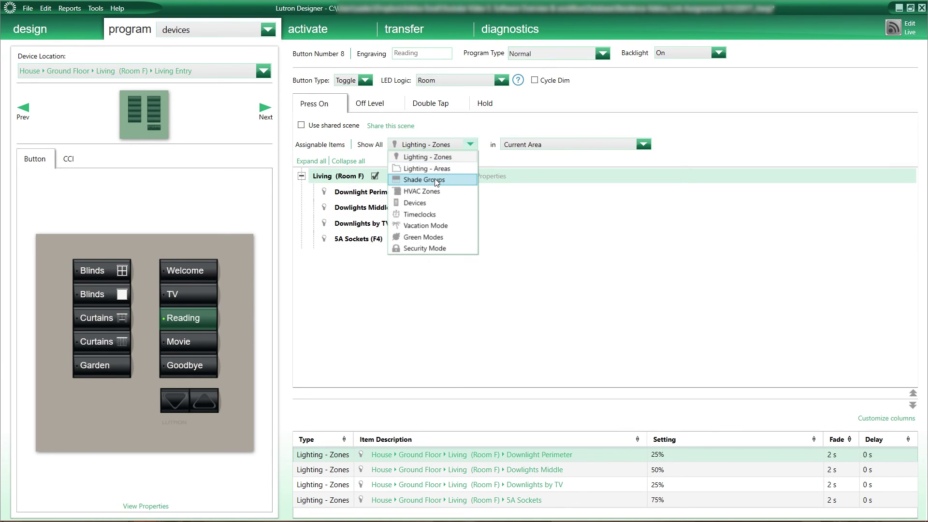
left_click(434, 178)
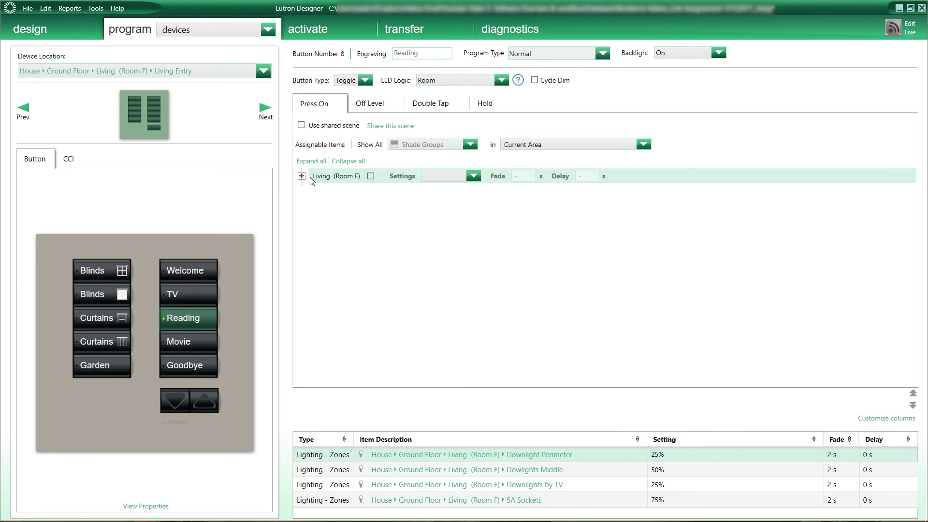
left_click(301, 176)
left_click(376, 196)
left_click(457, 192)
left_click(461, 226)
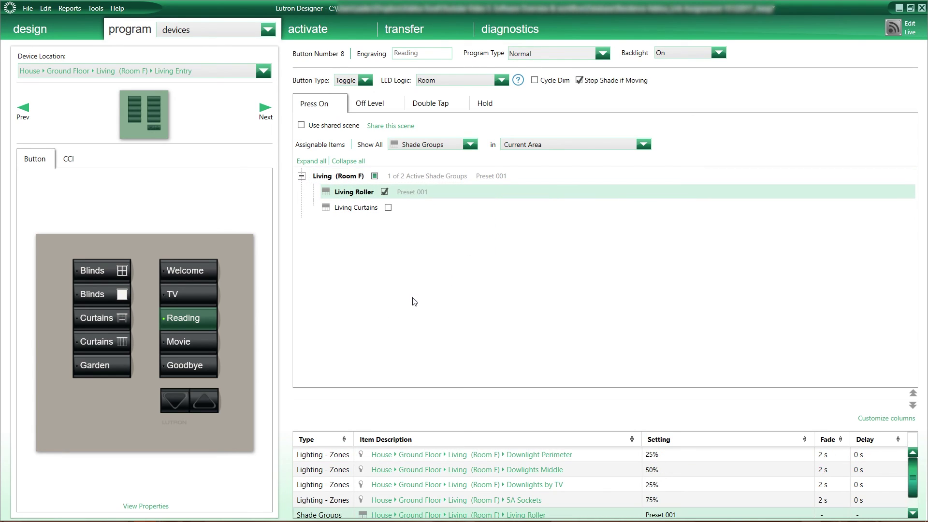
Switch to the Office keypad and engrave its button 6 'Welcome'.
left_click(184, 341)
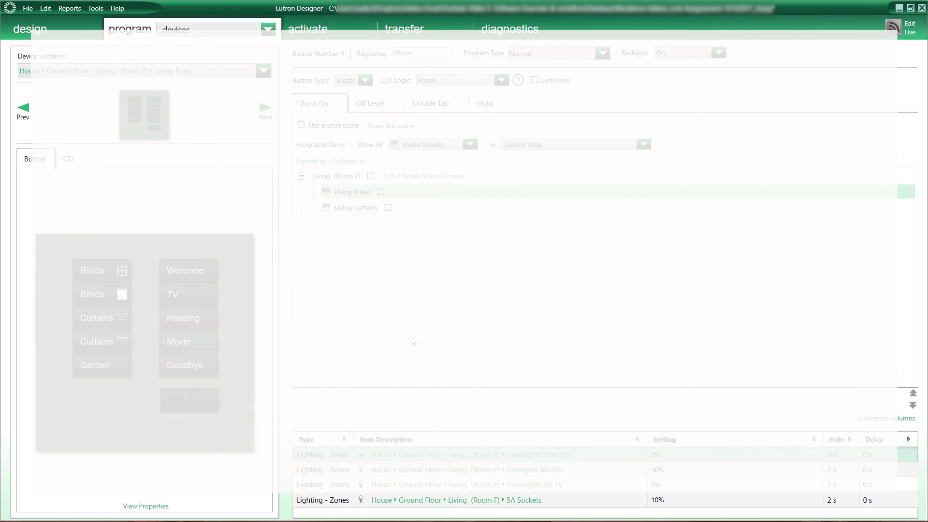
left_click(227, 71)
mouse_move(269, 169)
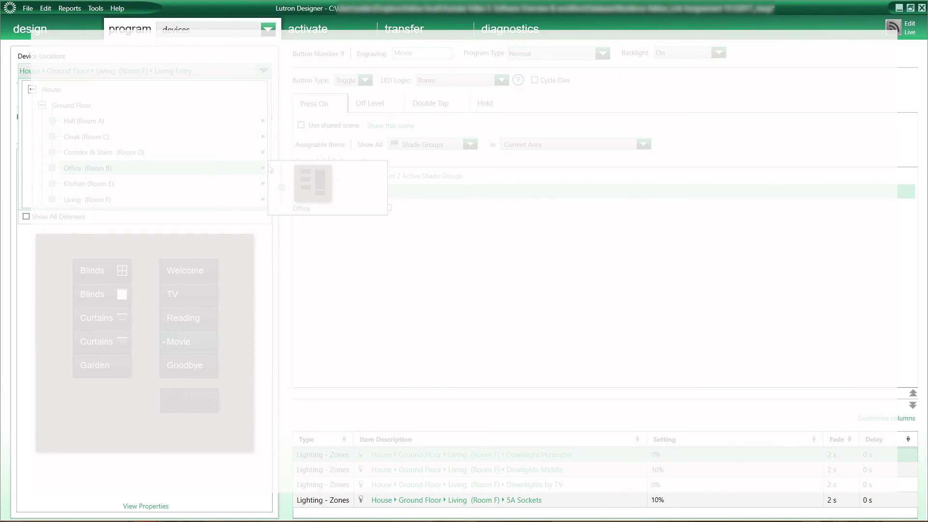
left_click(302, 182)
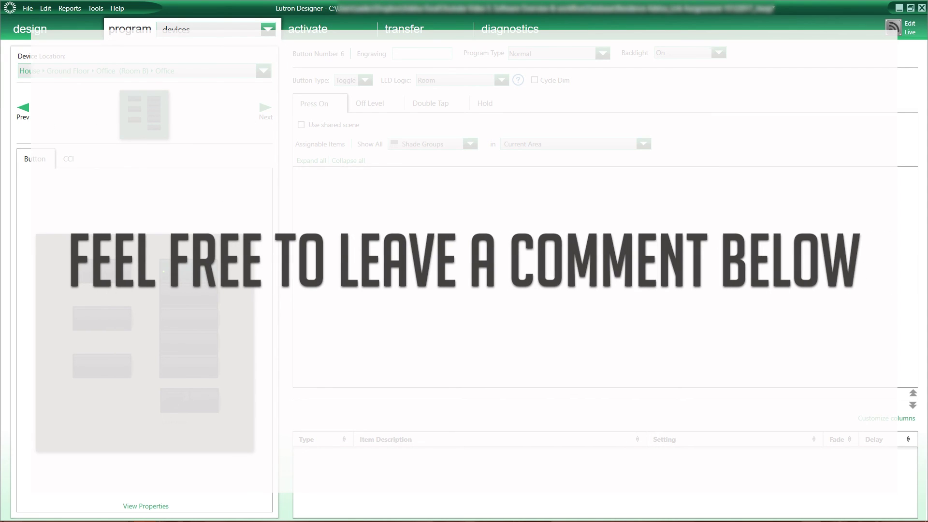
type("Welcome")
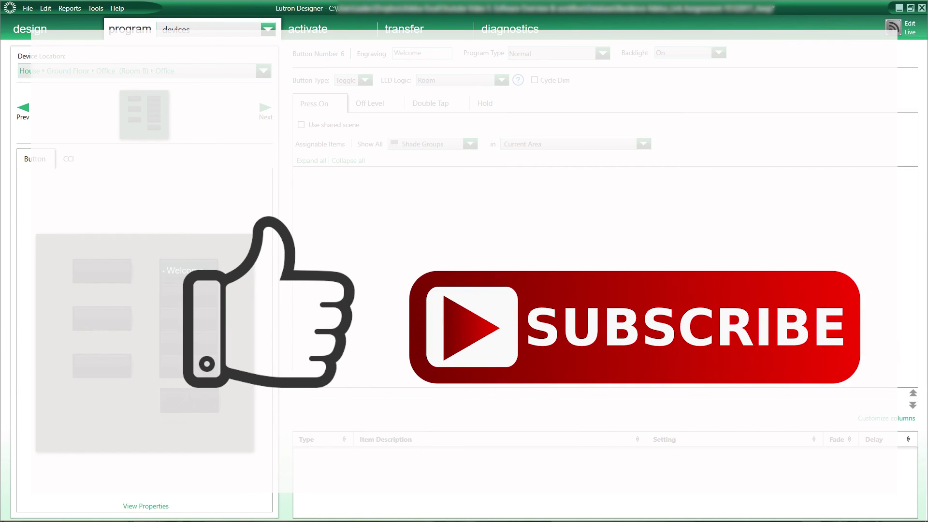
left_click(188, 295)
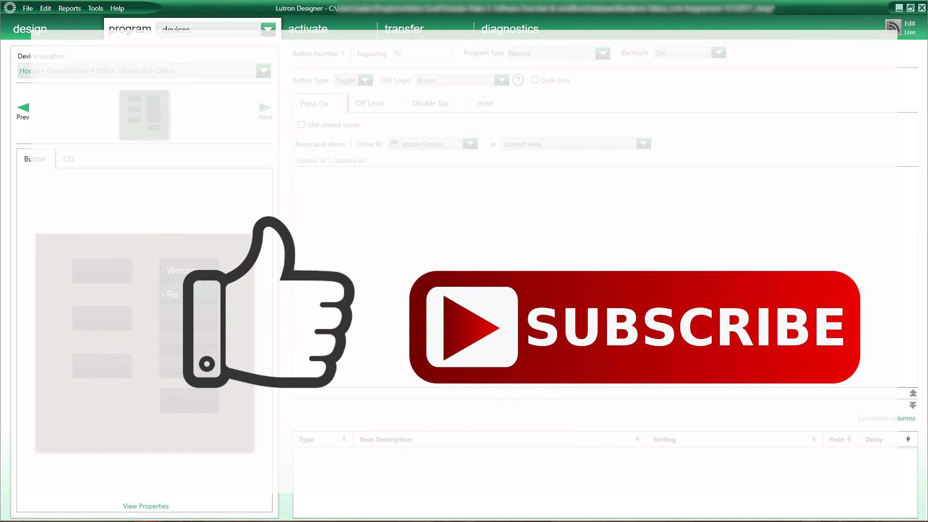